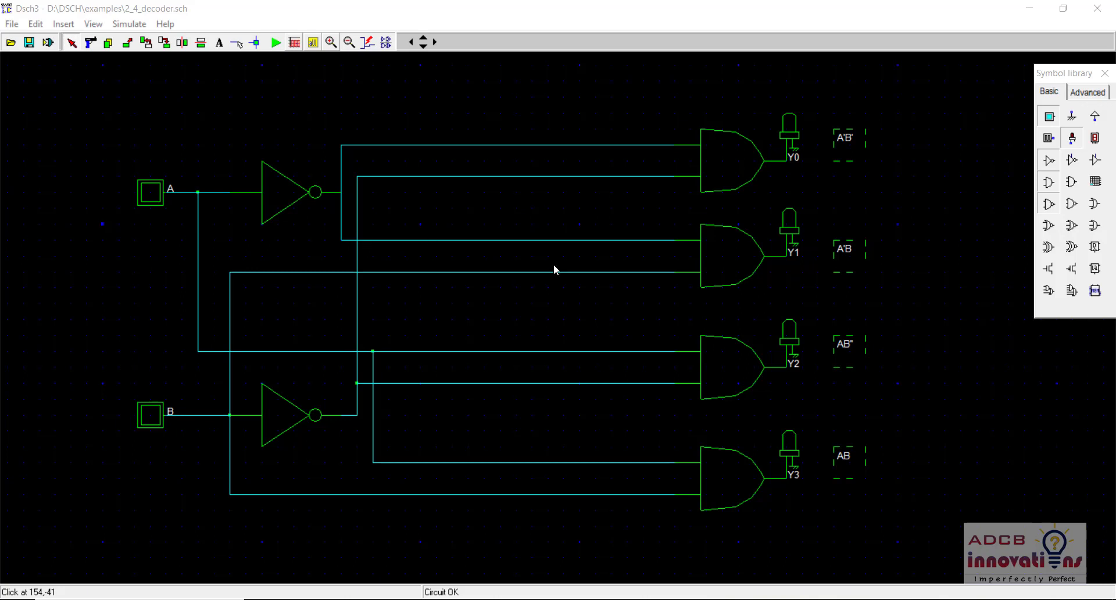
- Add an input button below button B in the decoder schematic and name it Enable
left_click_drag(1044, 118, 164, 569)
double_click(162, 563)
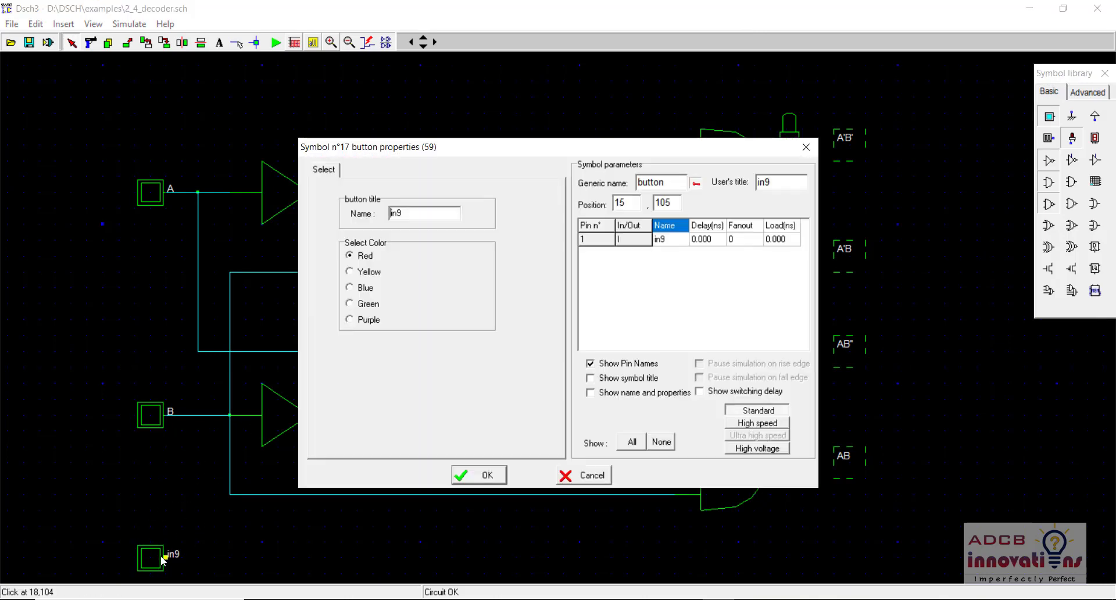
double_click(421, 217)
type("Enable")
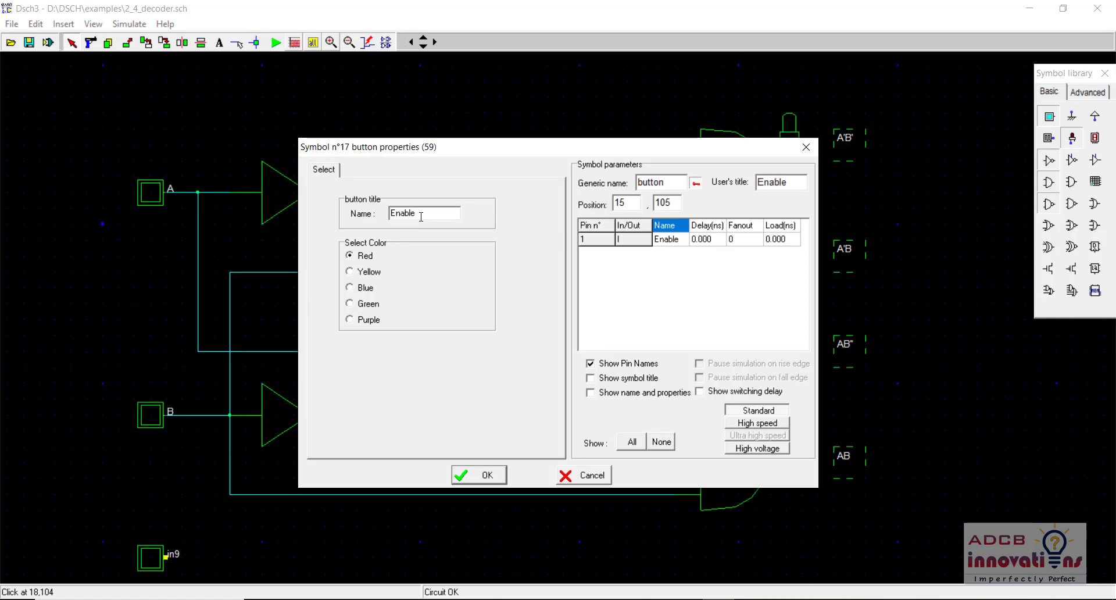
key("Return")
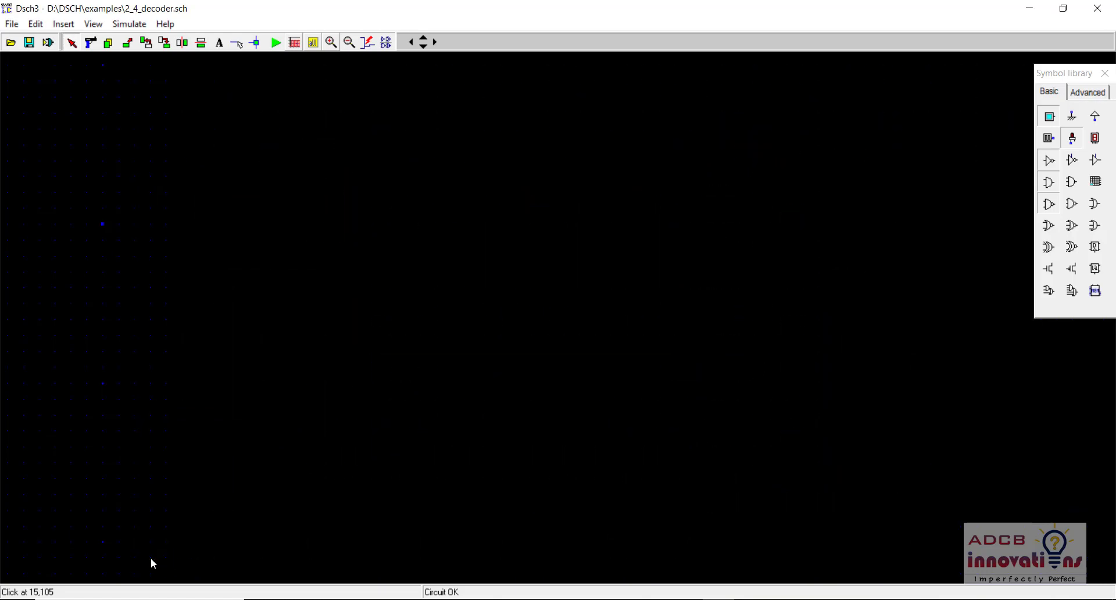
- Run the logic simulation, switch the Enable button on, and stop the simulation
left_click(276, 42)
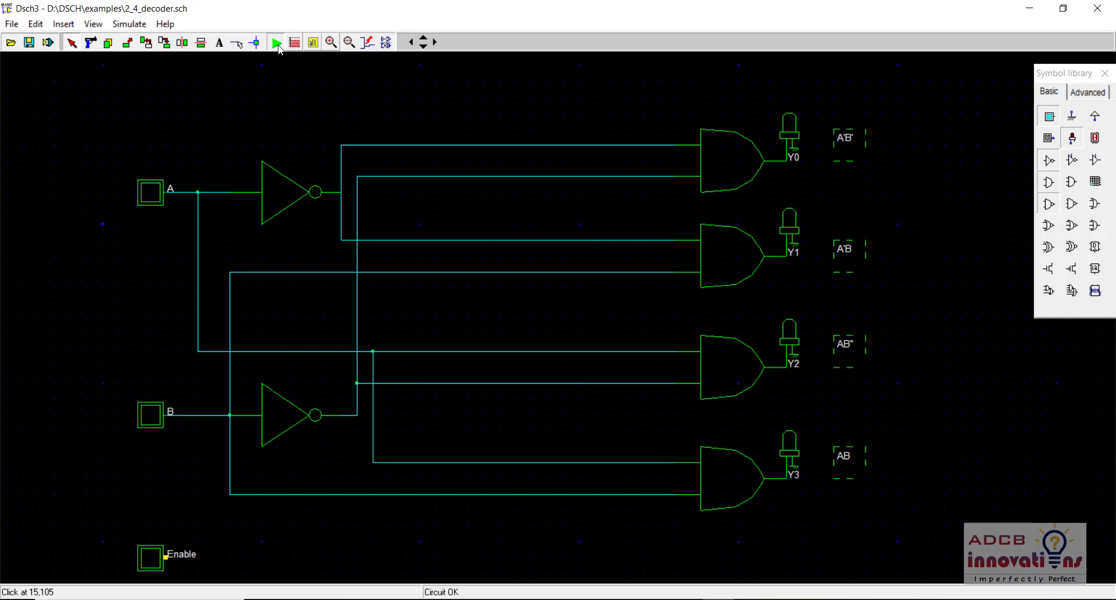
left_click(152, 557)
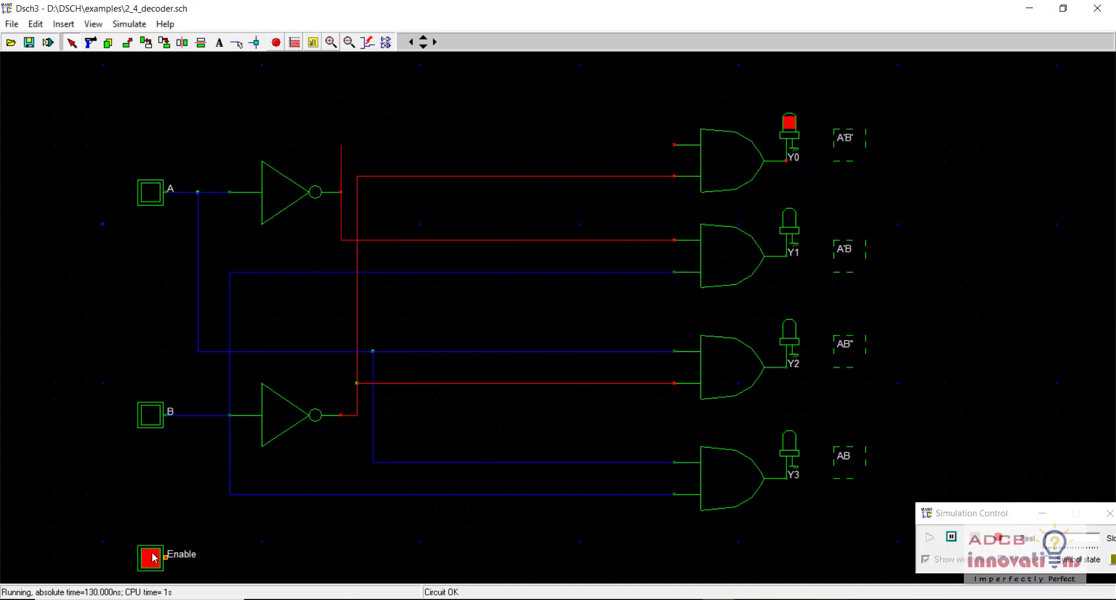
left_click(277, 43)
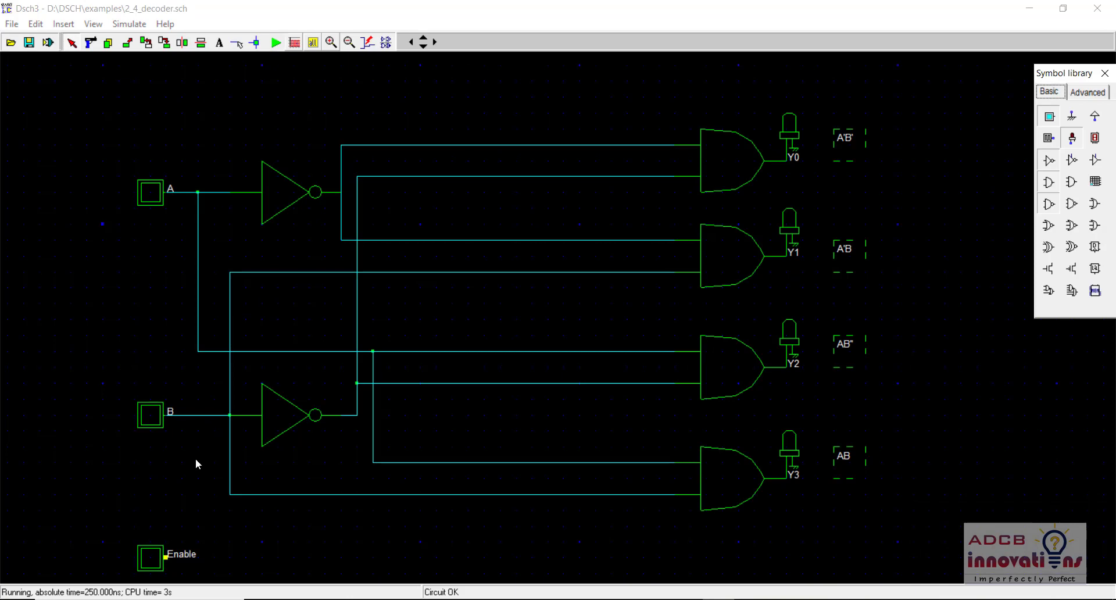
left_click(240, 550)
scroll(241, 550, "down", 2)
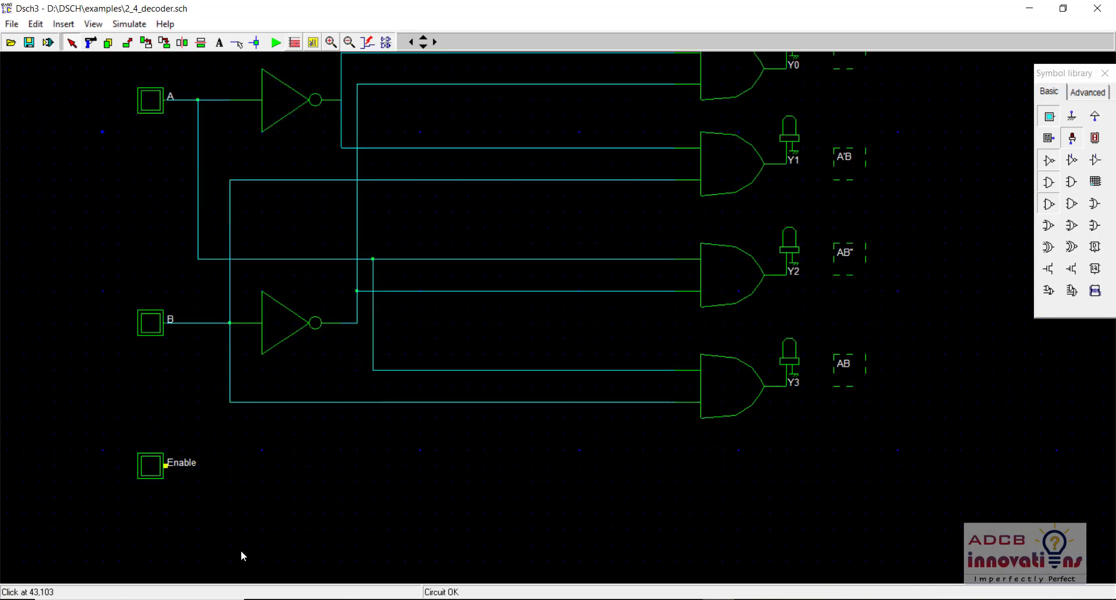
scroll(241, 551, "up", 2)
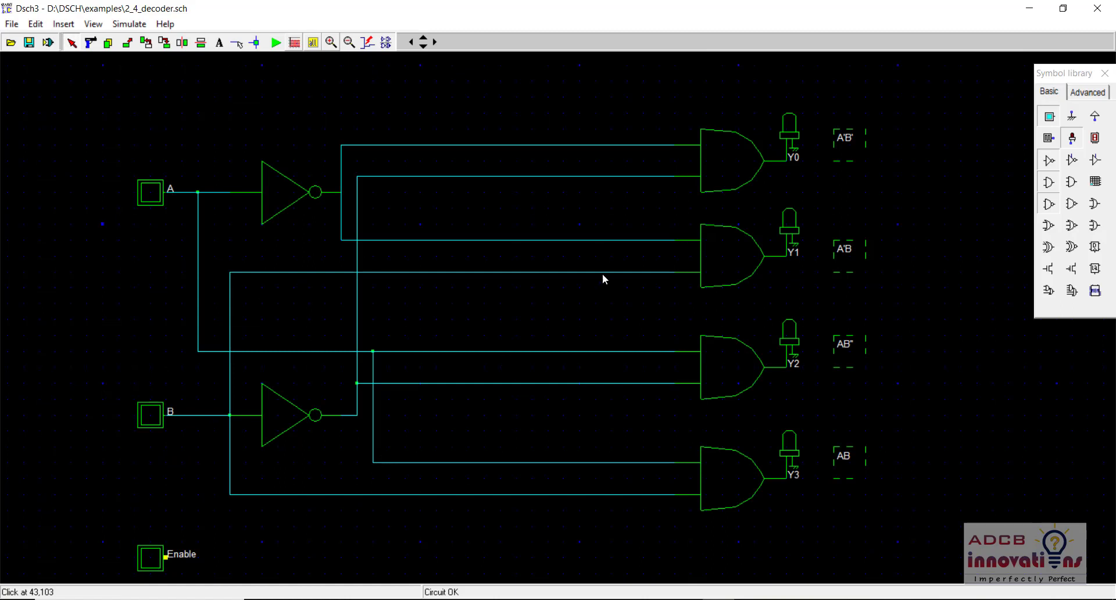
- Delete the four two-input AND gates driving outputs Y0 to Y3
left_click(734, 153)
left_click(91, 42)
left_click(721, 162)
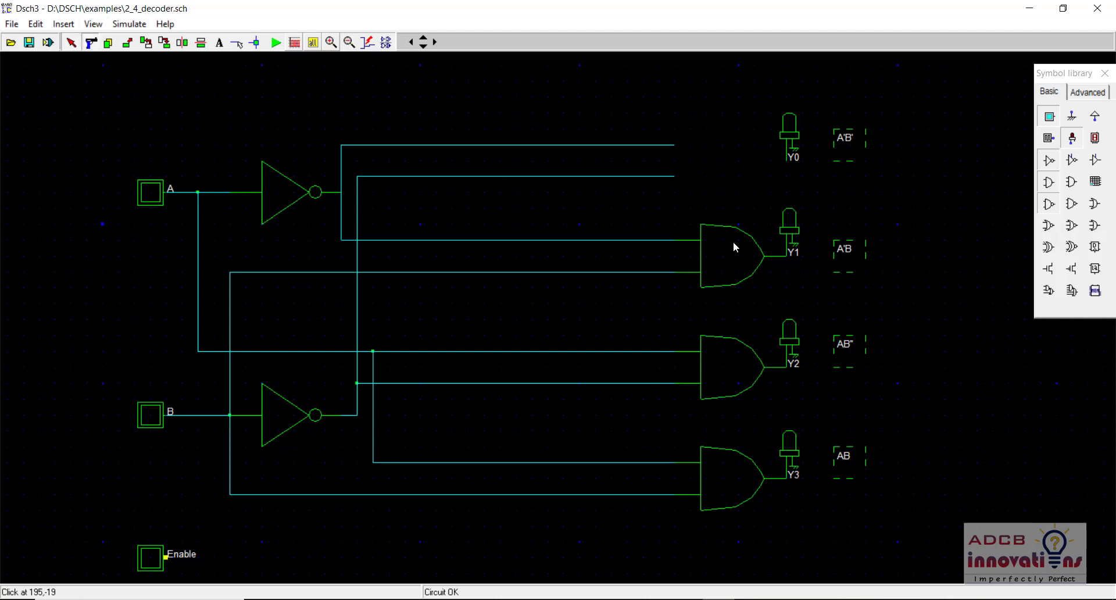
left_click(731, 242)
left_click(725, 372)
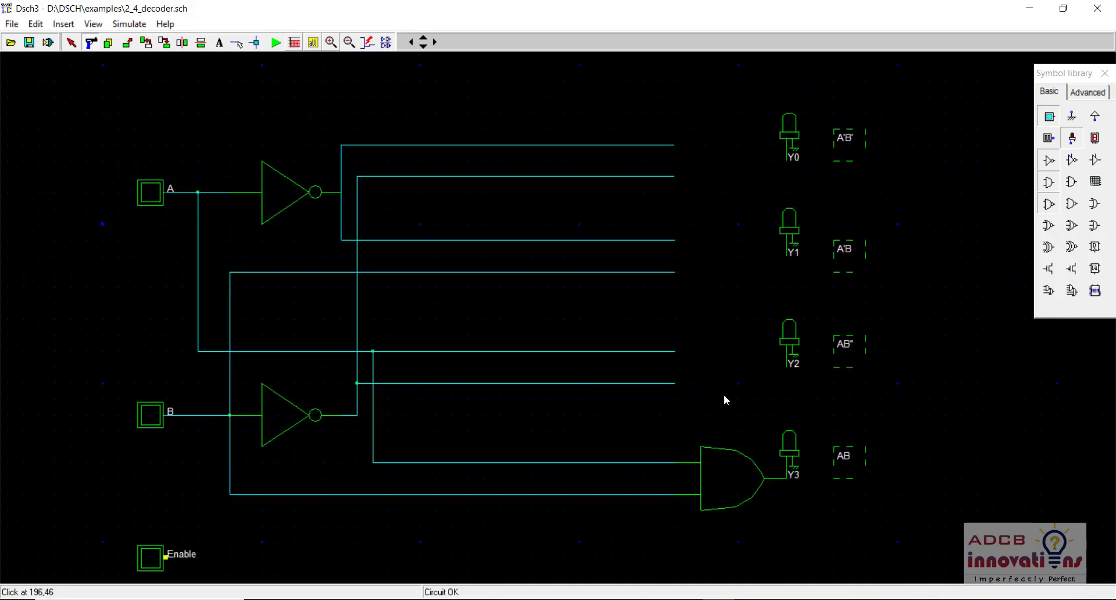
left_click(724, 479)
left_click(71, 41)
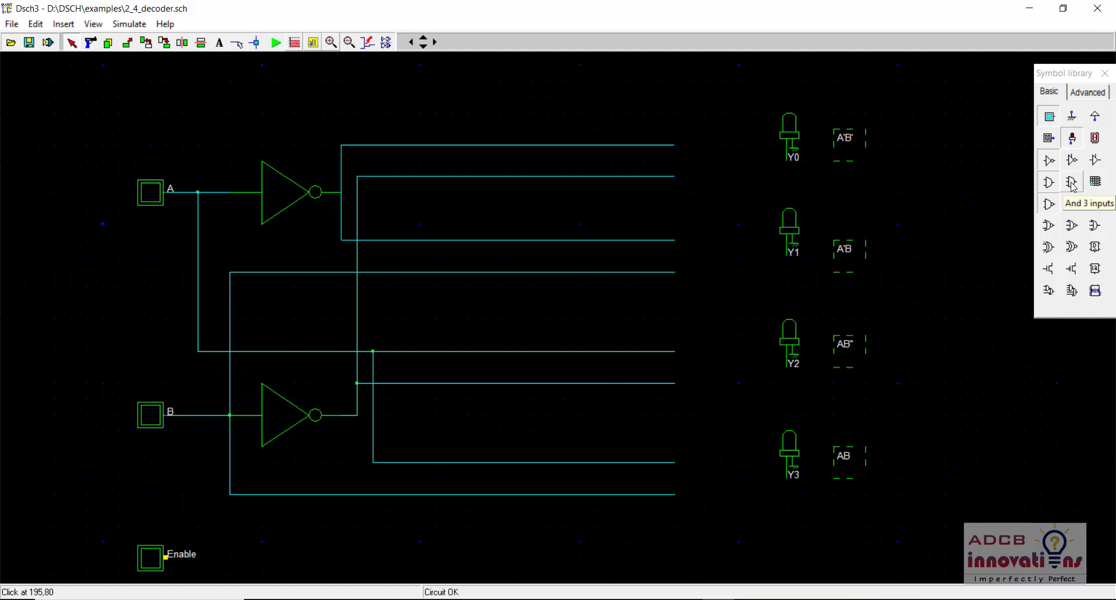
- Place a three-input AND gate at output Y0 with its upper two inputs aligned to the existing wires
left_click_drag(1073, 185, 787, 220)
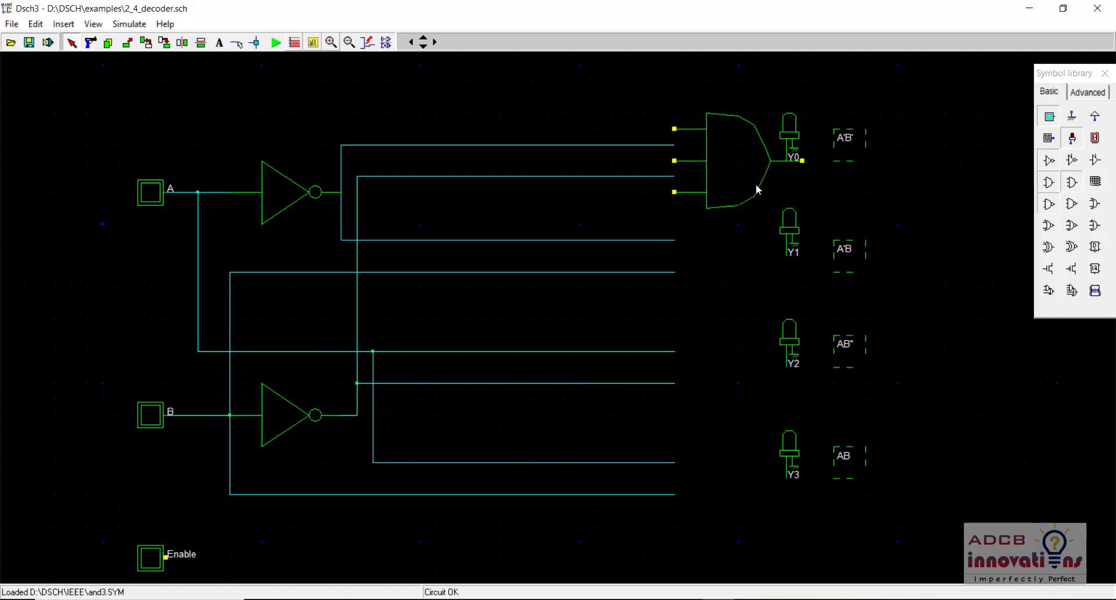
left_click(735, 171)
left_click_drag(735, 171, 729, 164)
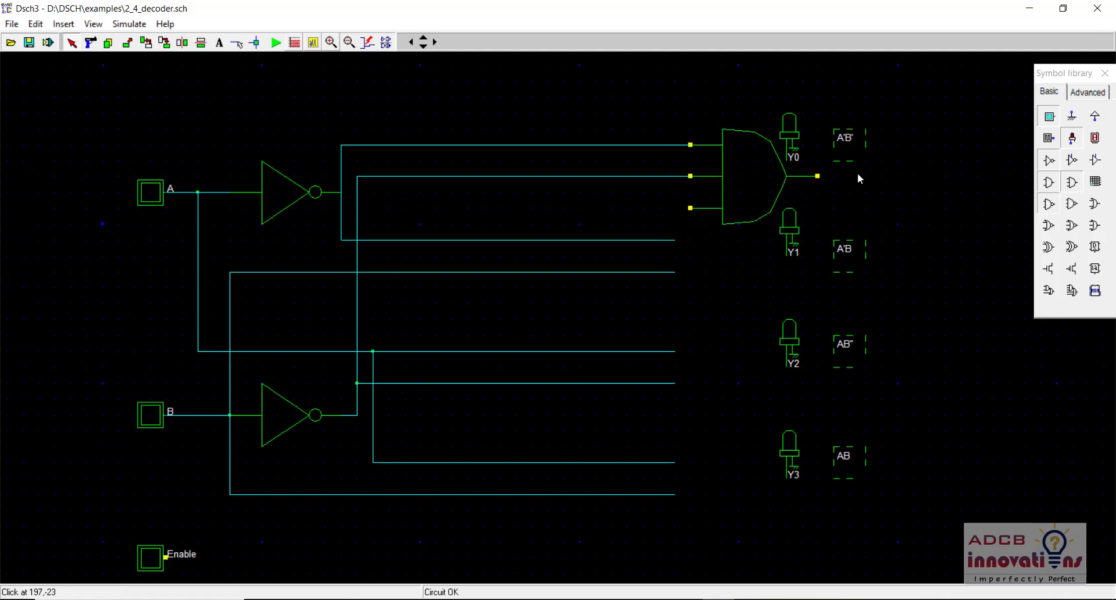
- Place three more three-input AND gates for Y1, Y2 and Y3, with their upper two inputs on the existing wire ends
left_click(1073, 187)
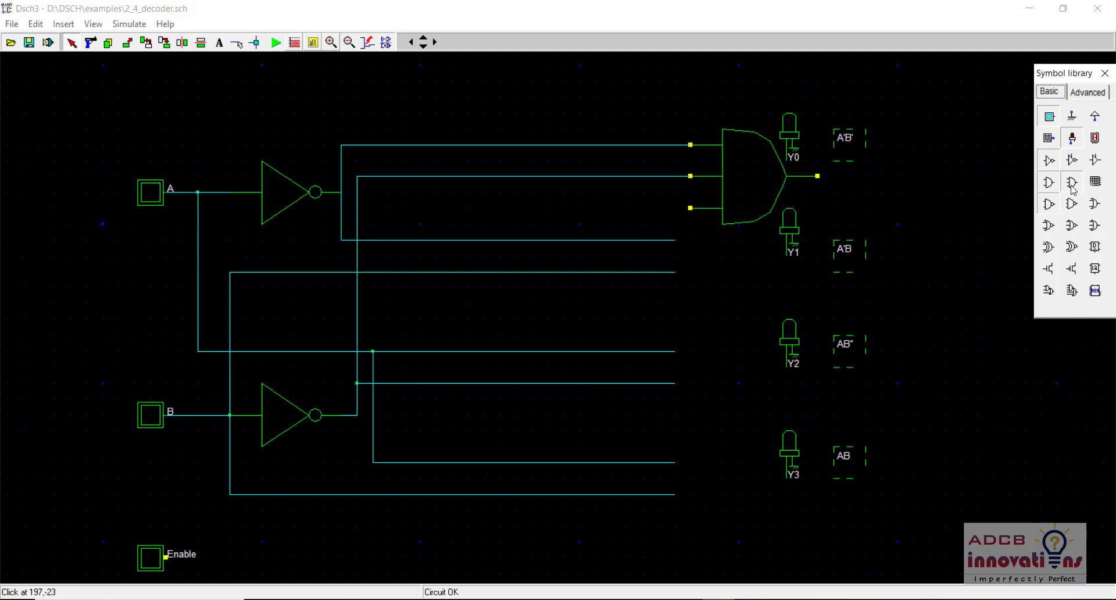
left_click(791, 331)
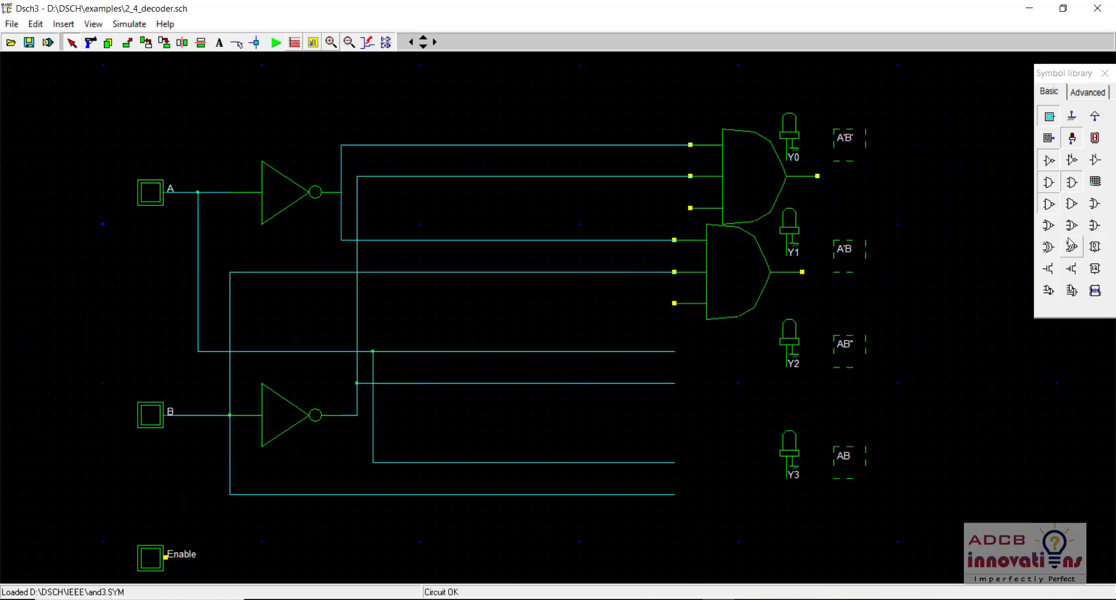
left_click(1073, 184)
left_click(799, 435)
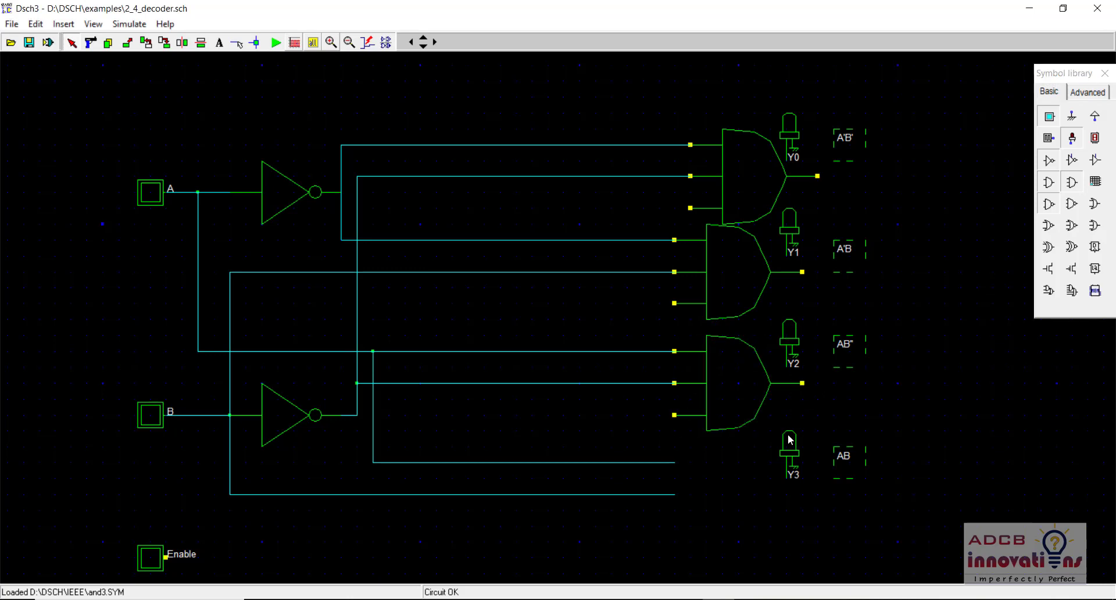
left_click(1072, 185)
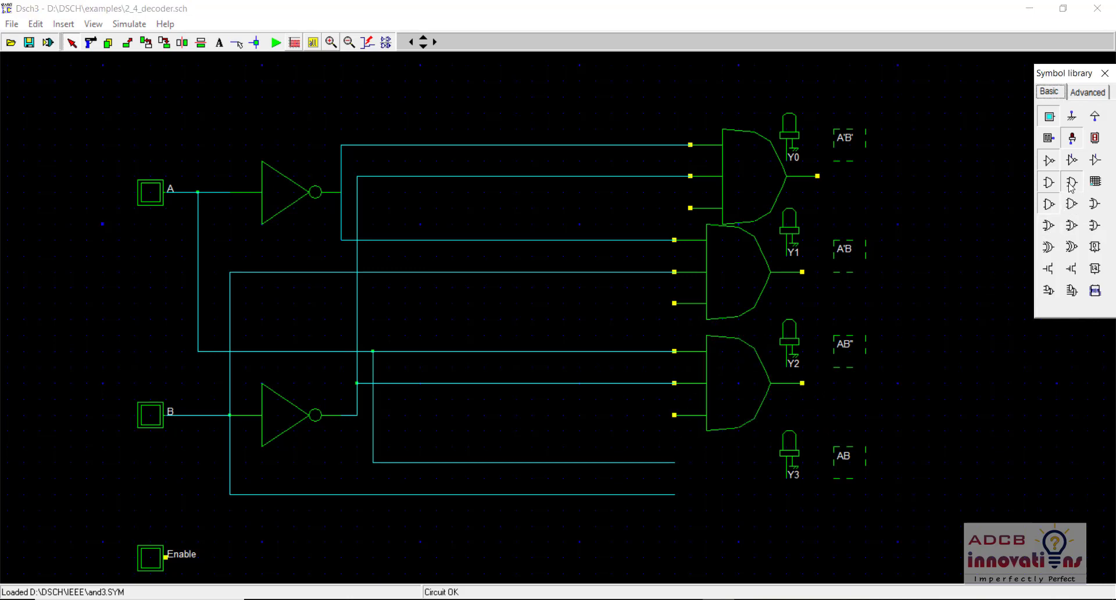
left_click(791, 541)
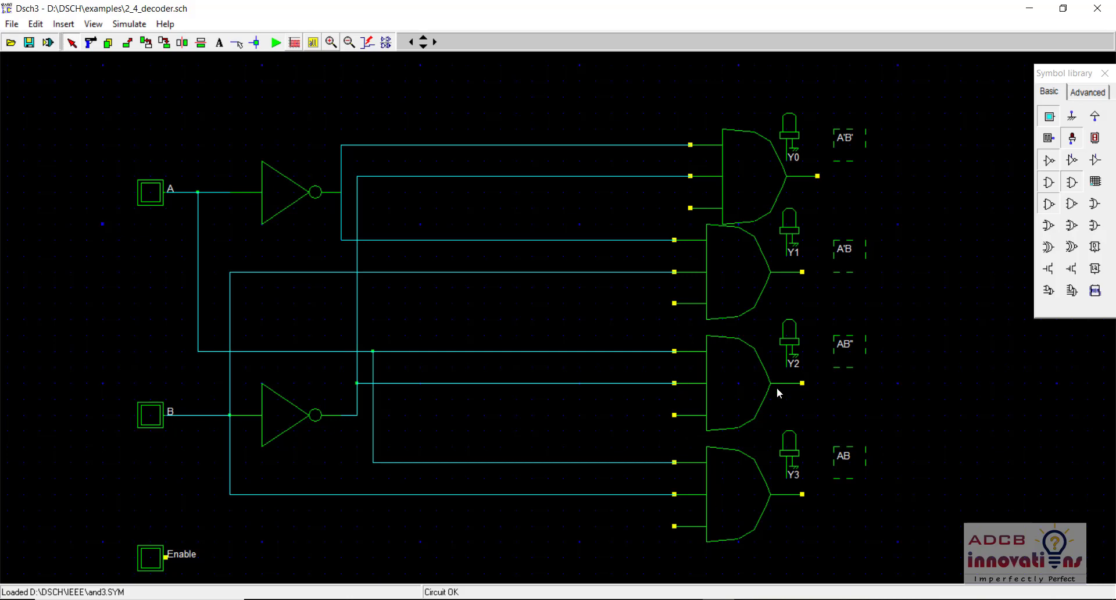
- Move the Y3, Y2, Y1 and Y0 output LEDs onto the output pins of their new AND gates
left_click_drag(793, 448, 810, 465)
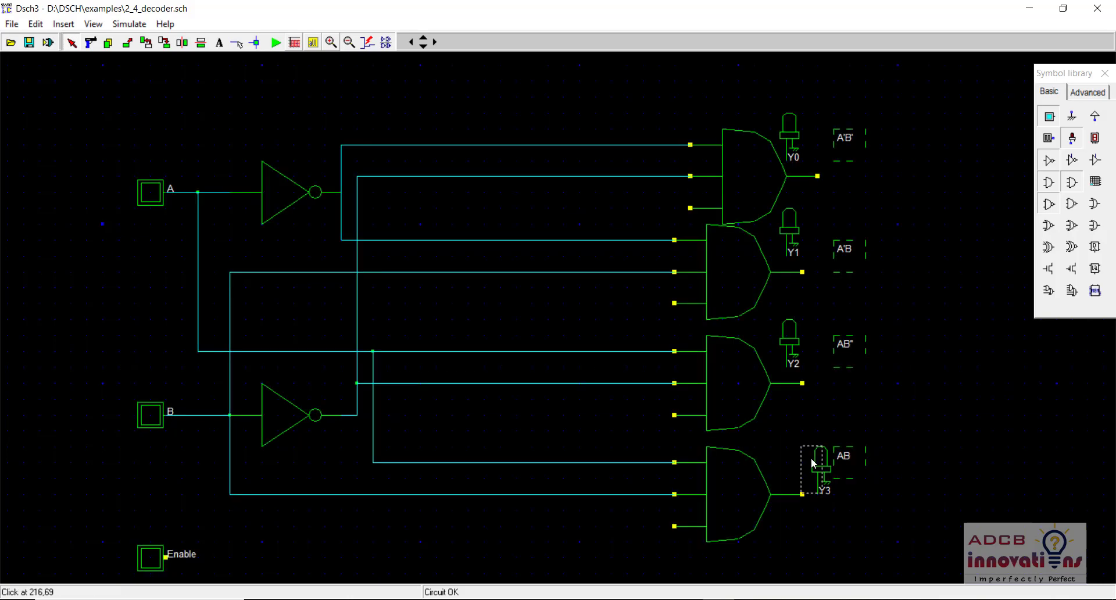
left_click_drag(790, 339, 806, 355)
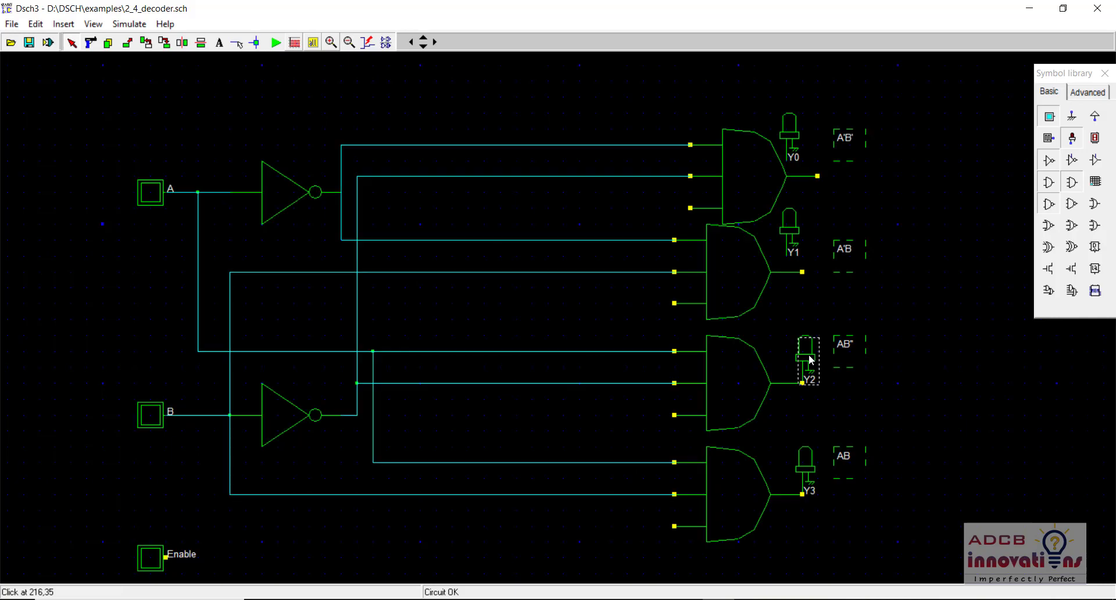
left_click_drag(783, 224, 802, 241)
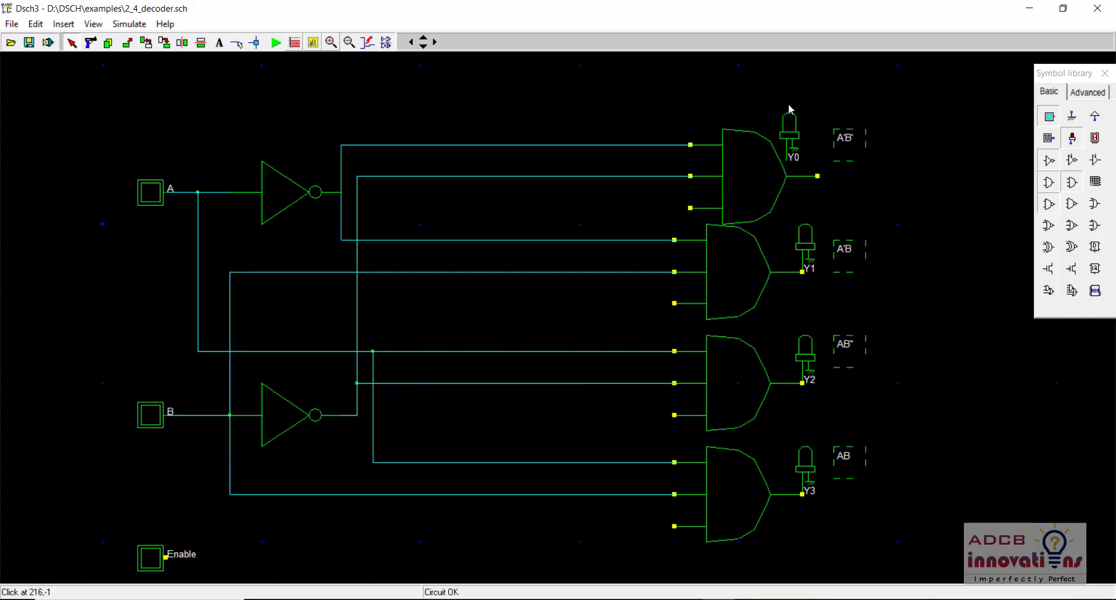
left_click_drag(791, 119, 816, 138)
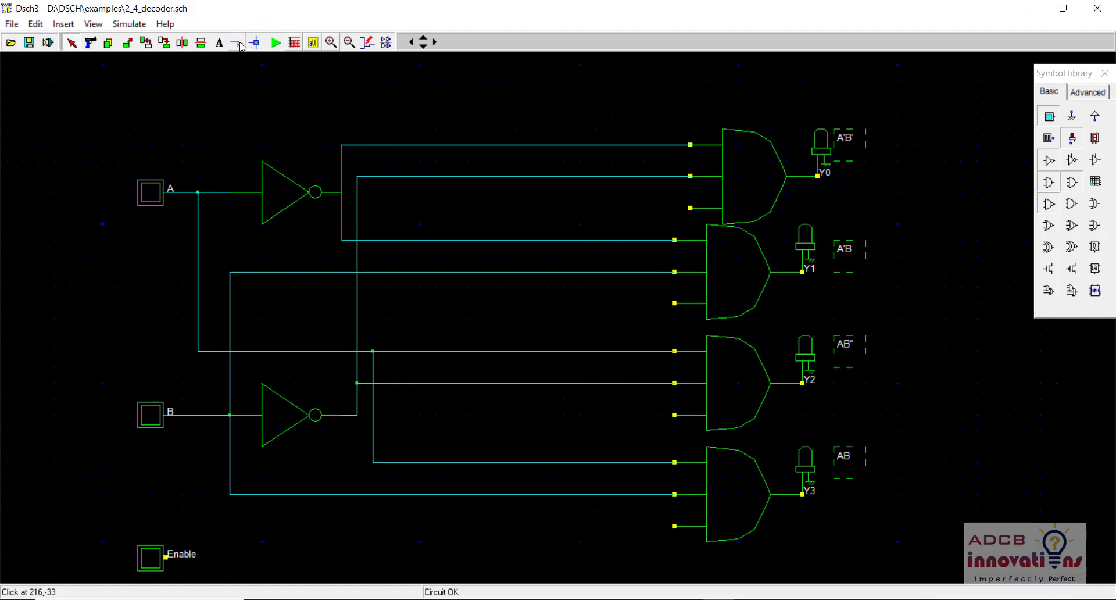
- Wire the Enable button to the free third input of all four AND gates
left_click(237, 42)
mouse_move(690, 208)
left_mouse_down()
mouse_move(596, 208)
mouse_move(592, 532)
mouse_move(578, 556)
mouse_move(599, 559)
mouse_move(131, 557)
mouse_move(166, 559)
left_mouse_up()
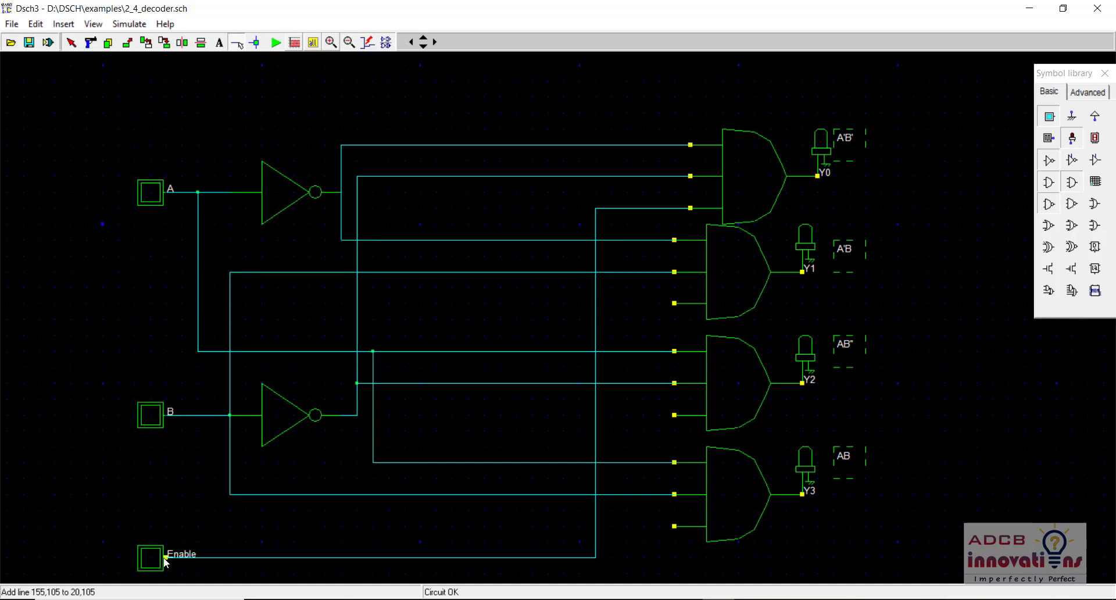
left_click(674, 527)
left_click_drag(675, 526, 595, 526)
left_click_drag(674, 415, 595, 416)
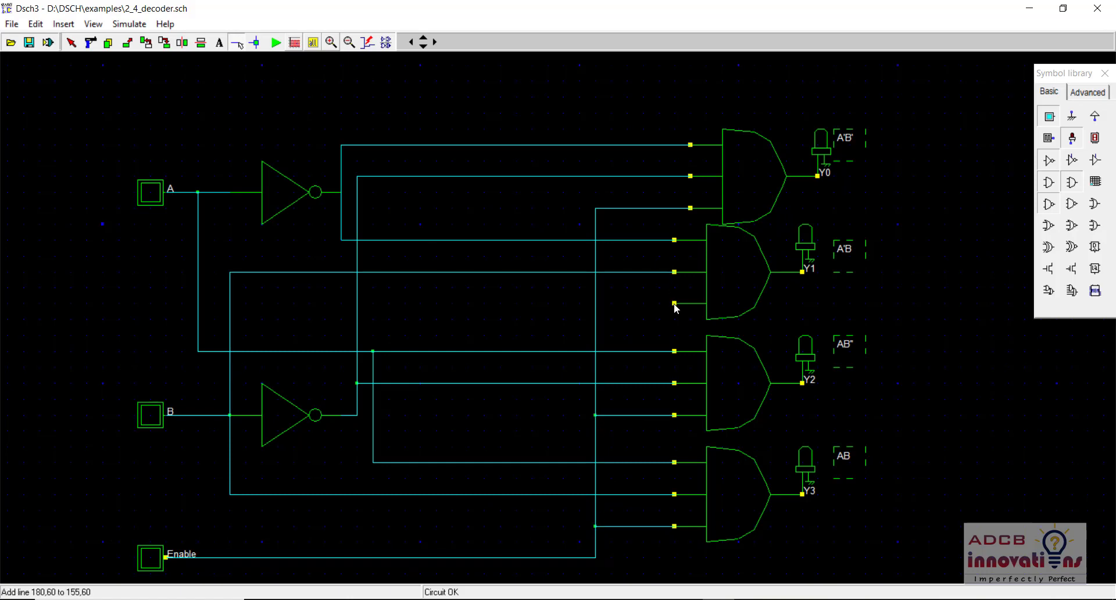
left_click_drag(675, 304, 595, 304)
- Switch to Paint and start a text block in the empty area beside the decoder table with the header "A B C Y"
left_click(687, 599)
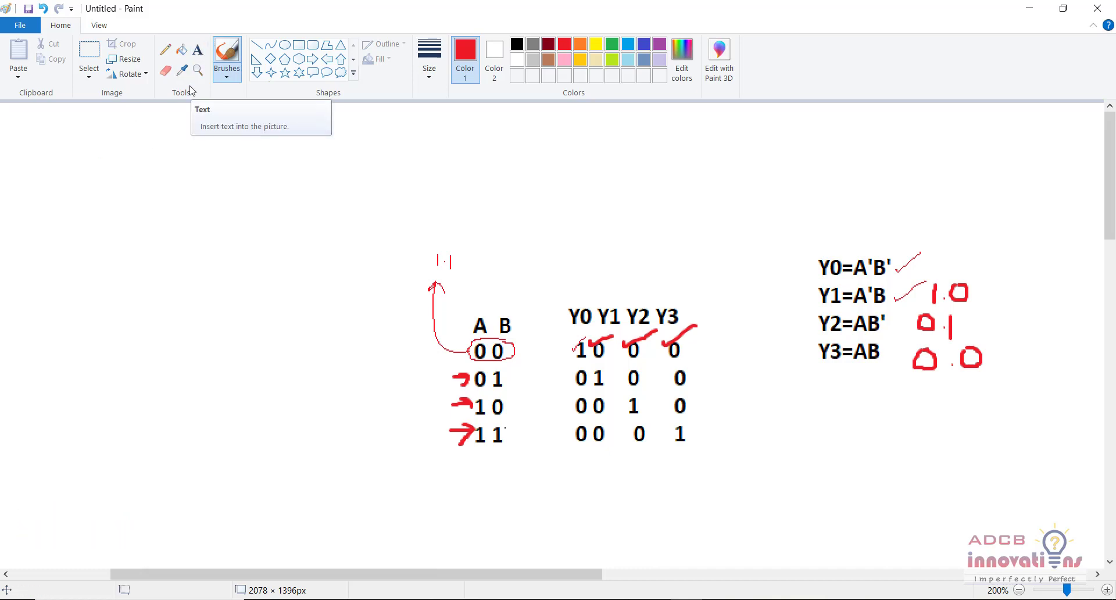
left_click(198, 50)
left_click(151, 175)
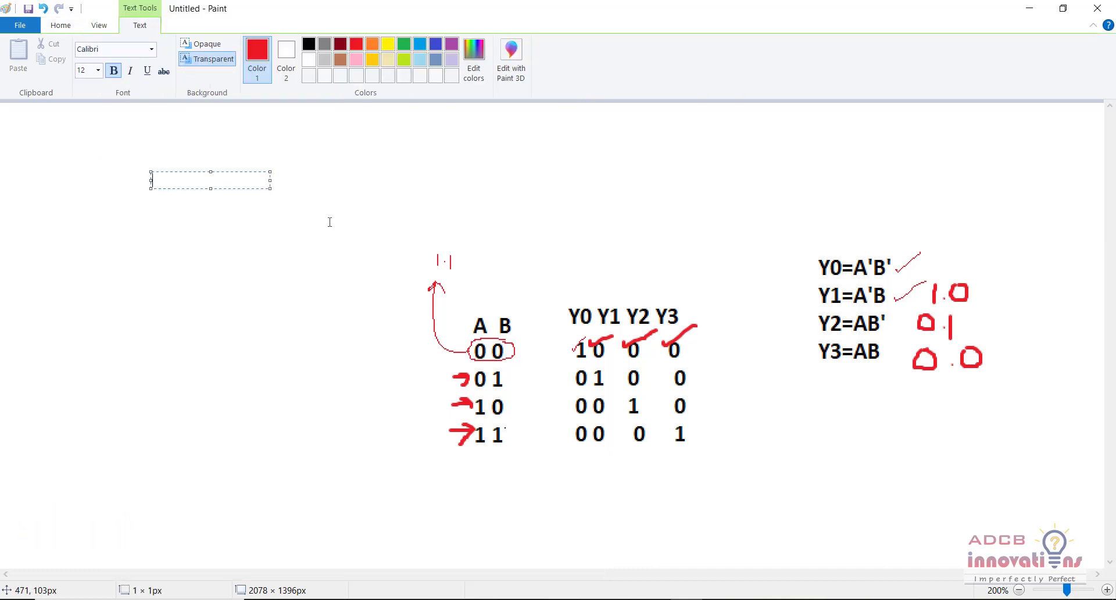
type("A B C Y")
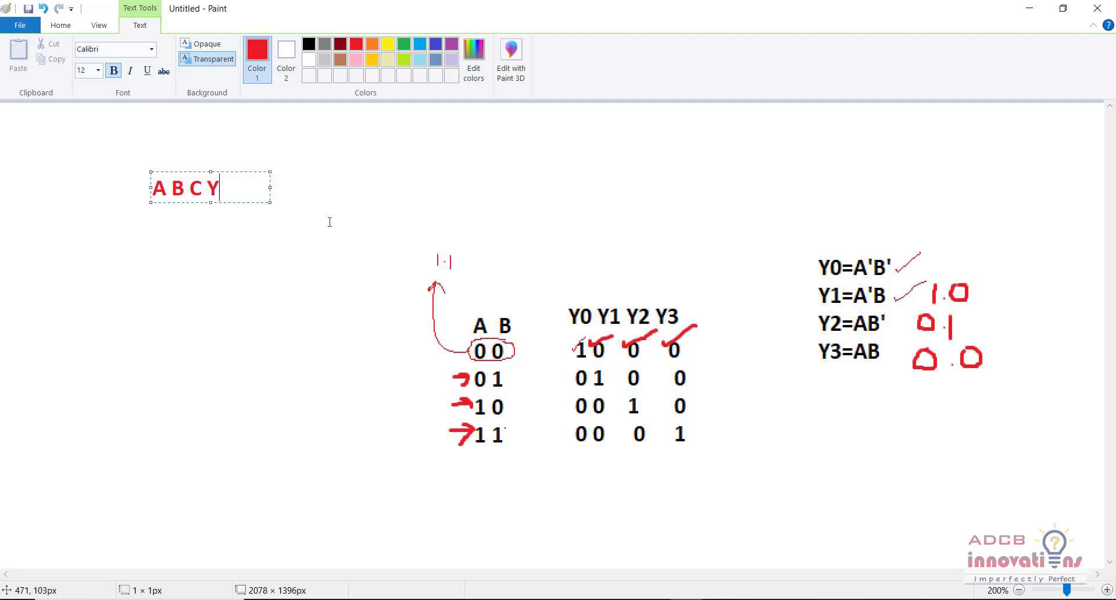
- Fill column A of the new truth table with four rows of 0 followed by four rows of 1
key("Return")
type("0")
key("Return")
type("0")
key("Return")
type("0")
key("Return")
type("0")
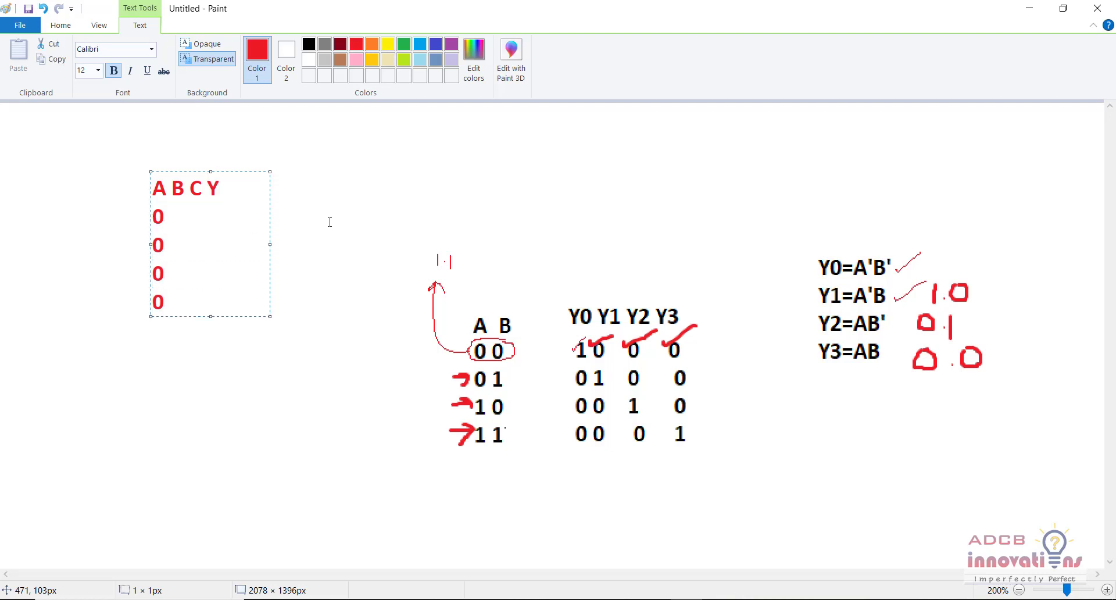
key("Return")
type("1")
key("Return")
type("1")
key("Return")
type("1")
key("Return")
type("1")
- Fill column B of the truth table with 0, 0, 1, 1, 0, 0, 1, 1
key("Up")
key("Up")
key("Up")
key("Up")
key("Up")
key("Up")
key("Up")
key("Down")
type("0")
key("Down")
type("0")
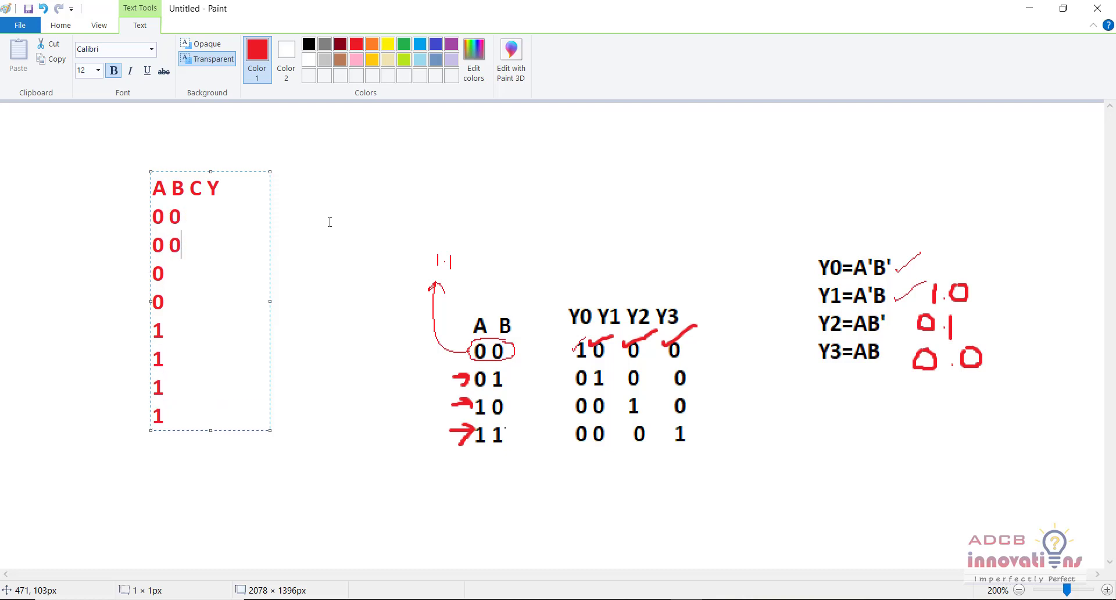
key("Down")
type("1")
key("Down")
type("1")
key("Down")
type("0")
key("Down")
type("0")
key("Down")
type("1")
key("Down")
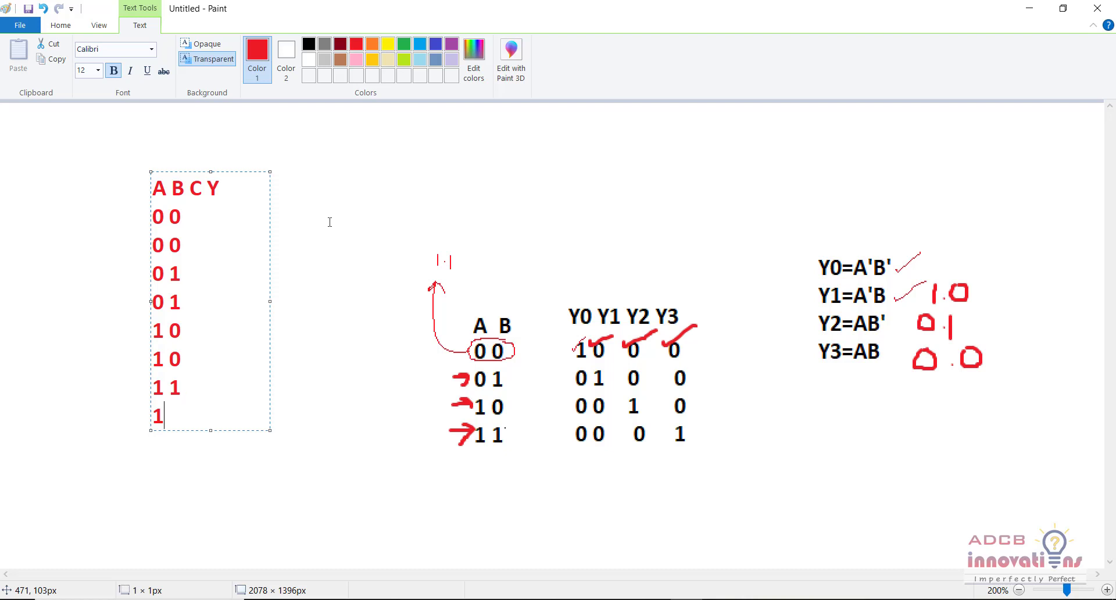
type("1")
- Set the text colour to black and fill column C of the truth table with 0, 1, 0, 1, 0, 1, 0, 1
key("Up")
key("Up")
key("Up")
key("Up")
key("Up")
key("Up")
key("Up")
left_click_drag(153, 189, 191, 191)
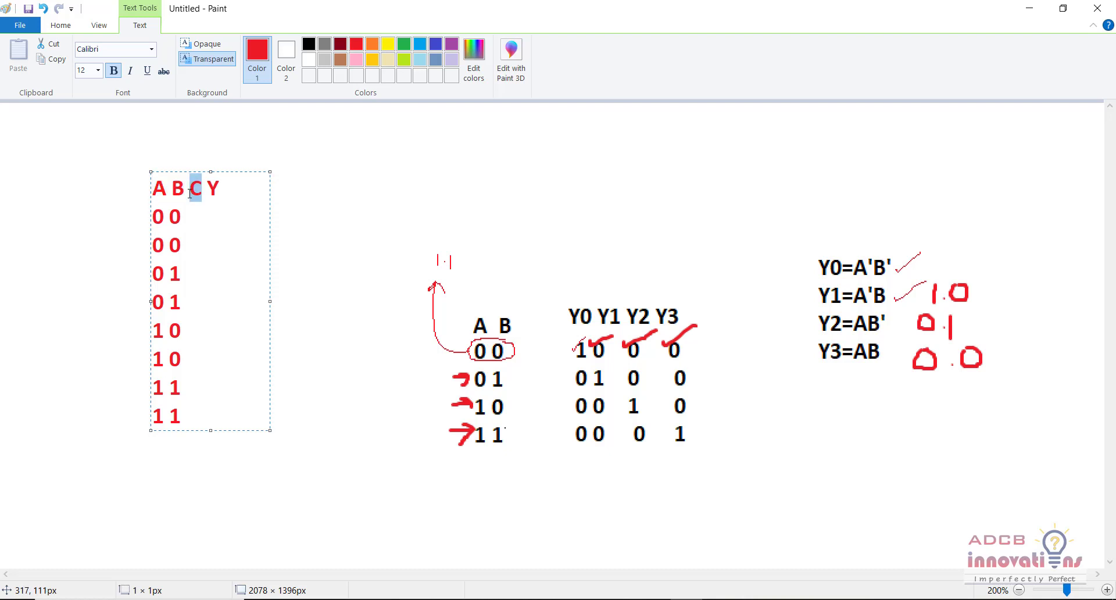
left_click(193, 211)
left_click(308, 44)
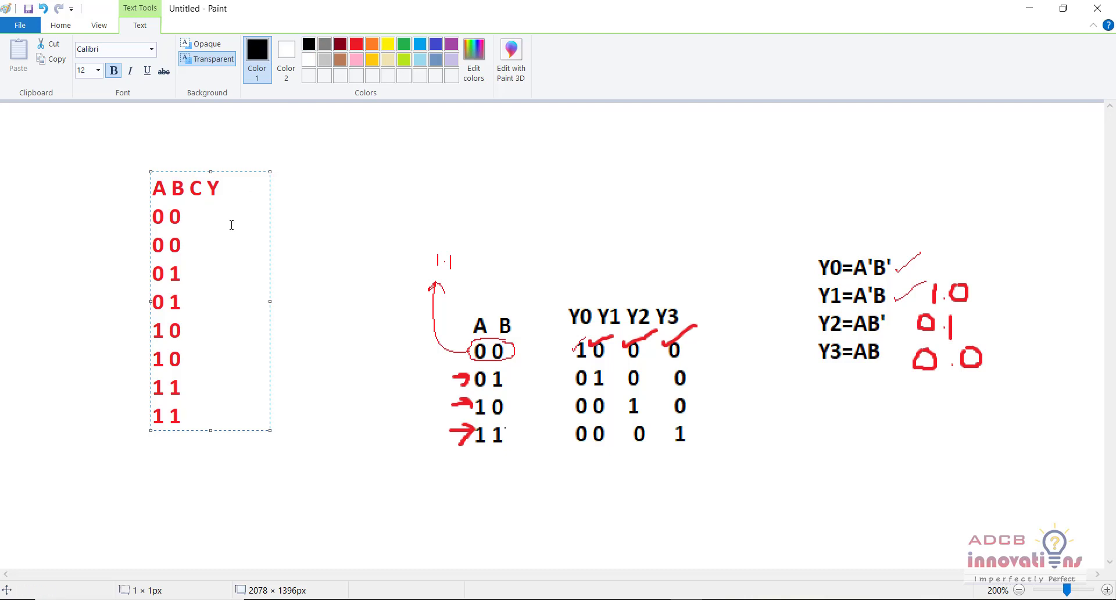
type("0")
key("Down")
type("1")
key("Down")
type("0")
key("Down")
type("1")
key("Down")
type("0")
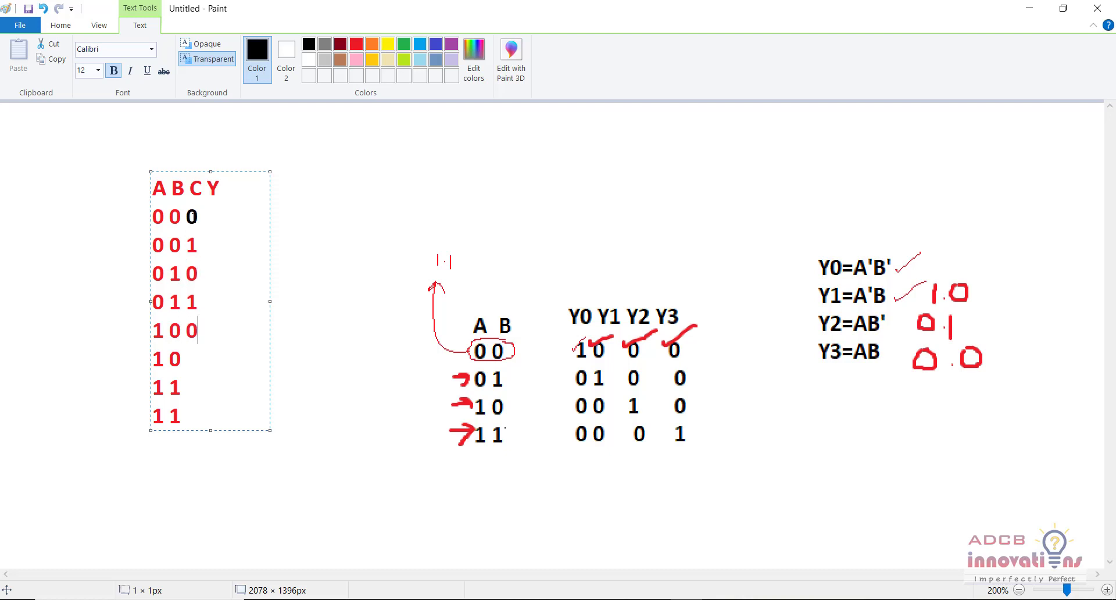
key("Down")
type("1")
key("Down")
key("Down")
type("1")
key("Up")
type("0")
- Fill column Y of the truth table with 0 in the first seven rows and 1 in the last row
mouse_move(191, 244)
left_mouse_down()
mouse_move(175, 301)
mouse_move(201, 273)
mouse_move(203, 245)
left_mouse_up()
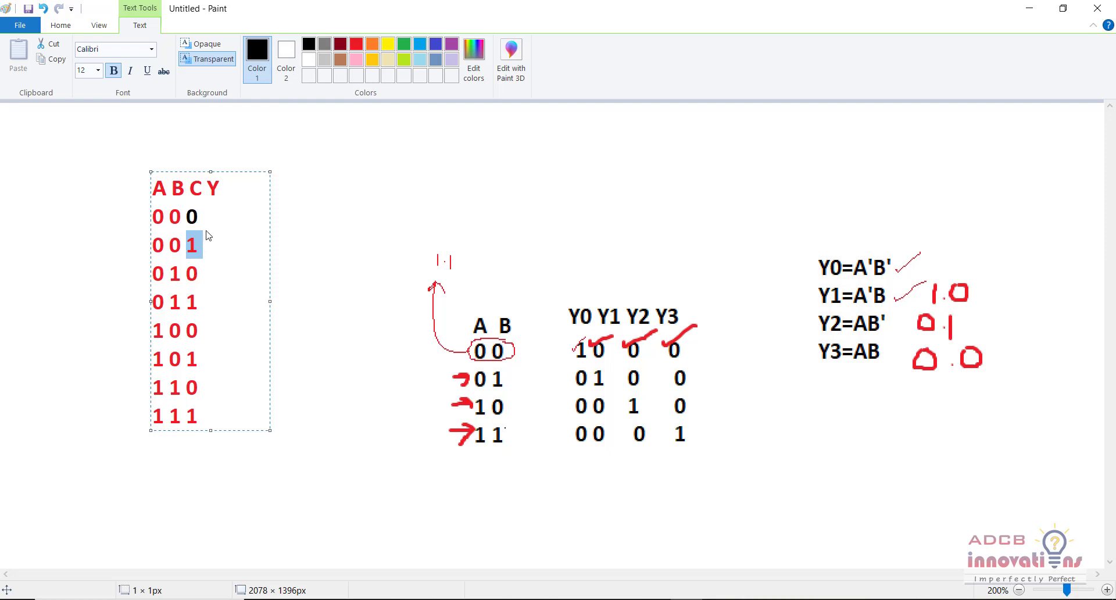
left_click(228, 213)
type("0")
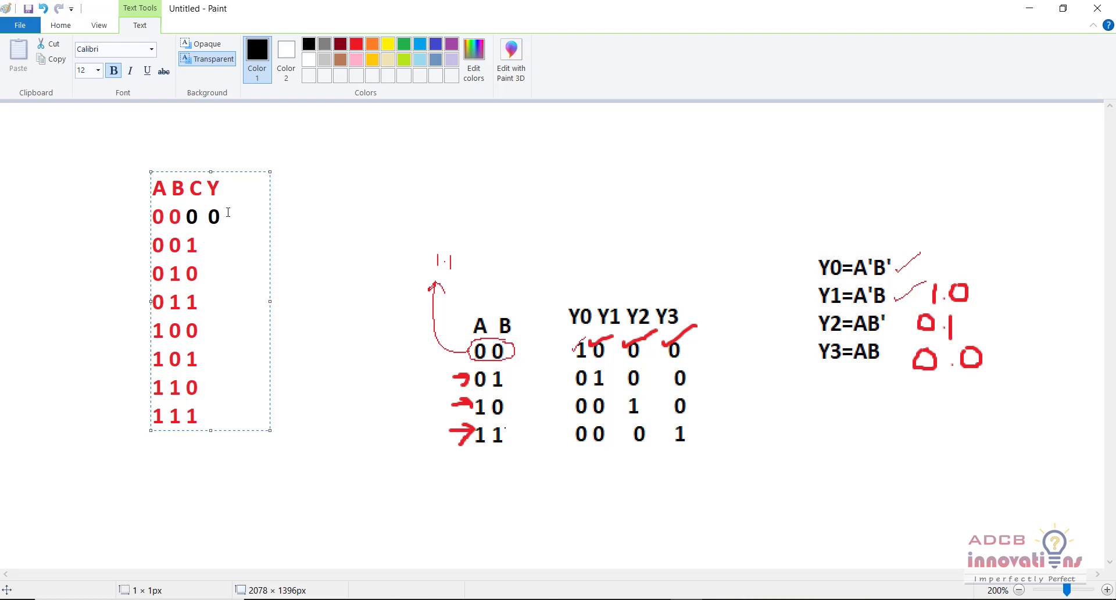
key("Left")
key("BackSpace")
key("Down")
type("0")
key("Down")
type("0")
key("Down")
type("0")
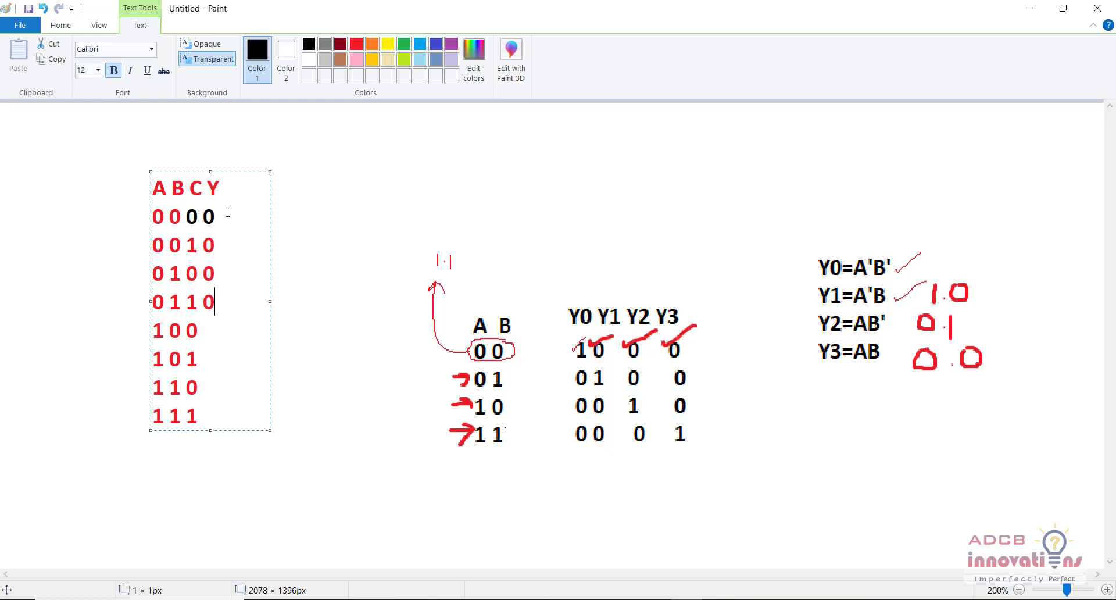
key("Down")
type("0")
key("Down")
type("0")
key("Down")
type("0")
key("Down")
type("0")
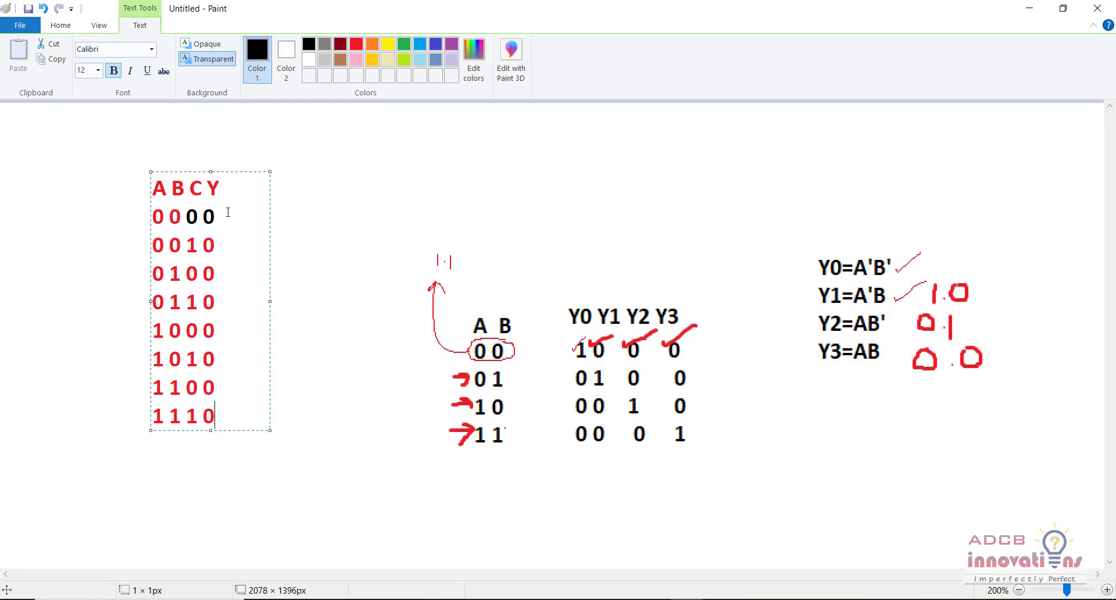
key("BackSpace")
type("1")
- Highlight the A B headers and the 1 1 inputs in the last two rows, along with column C and the output
left_click_drag(213, 419, 207, 417)
left_click_drag(182, 417, 157, 416)
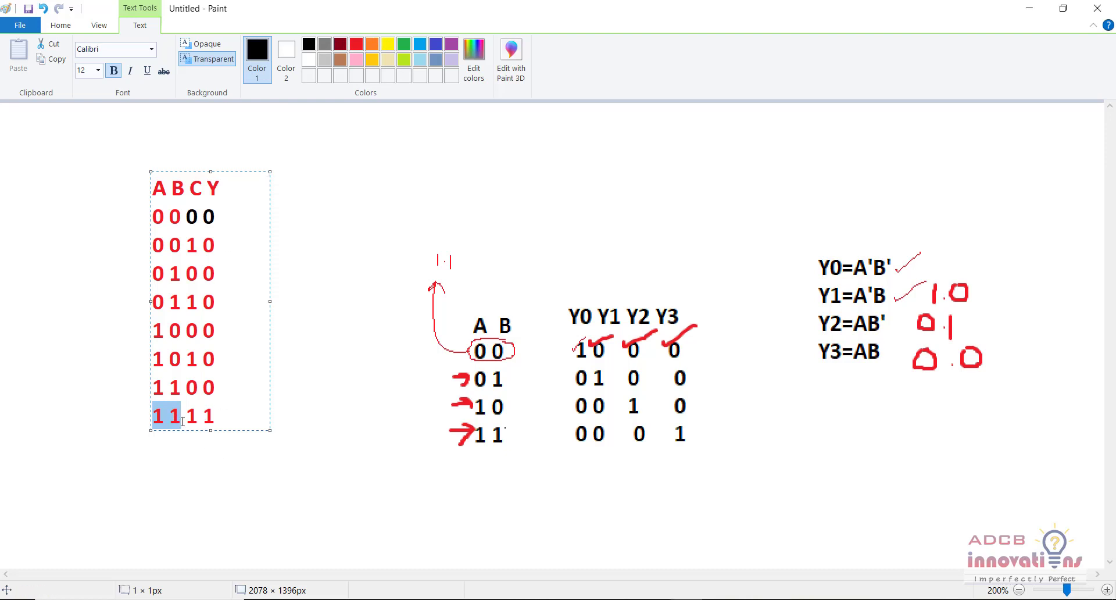
left_click_drag(180, 418, 181, 388)
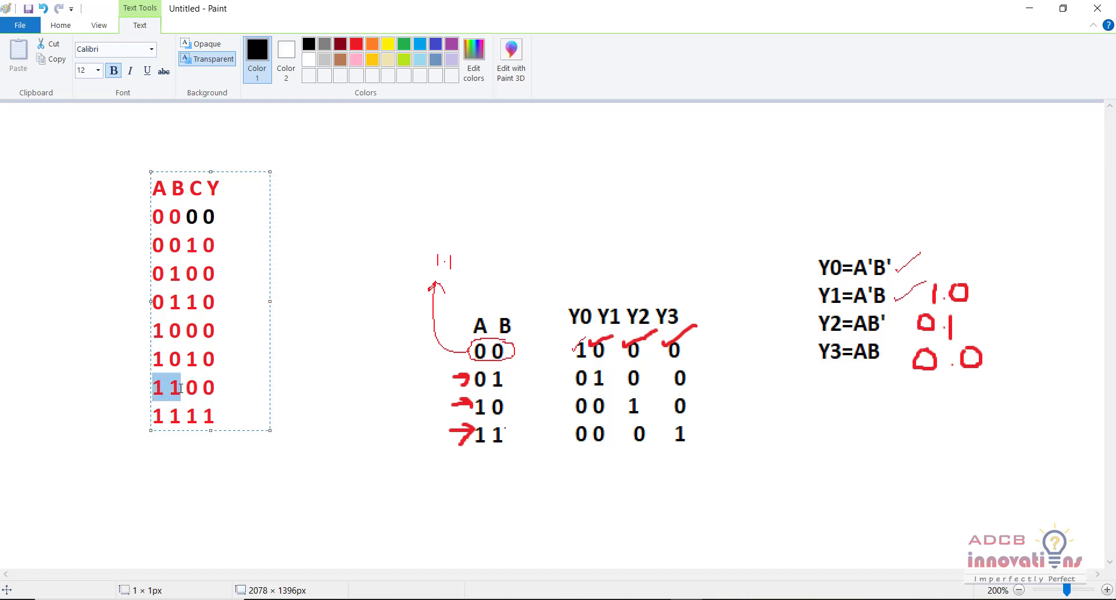
left_click_drag(185, 187, 156, 198)
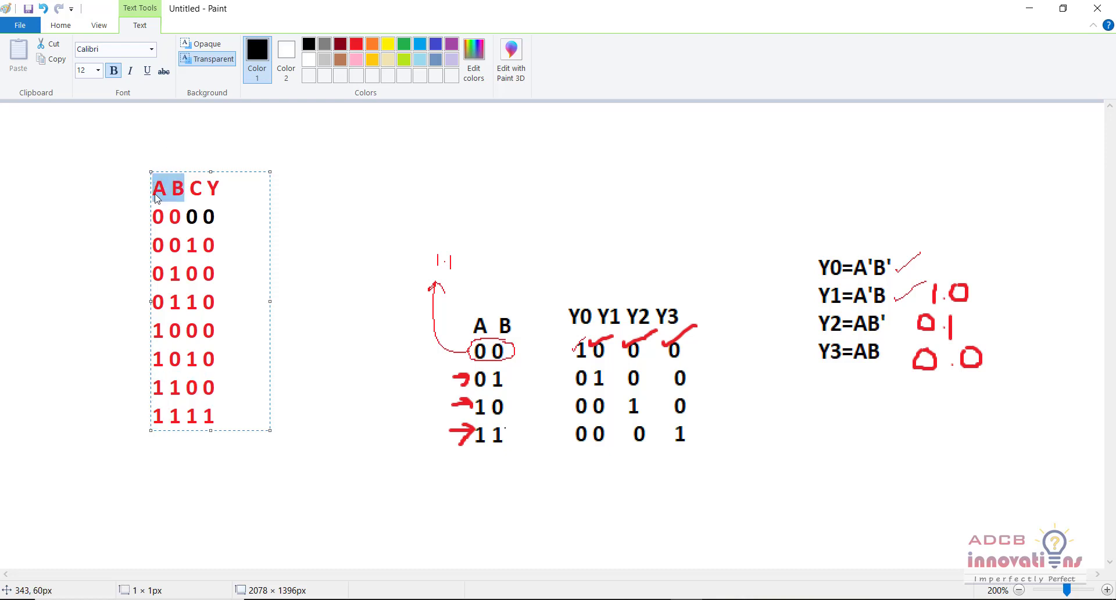
left_click_drag(180, 391, 203, 387)
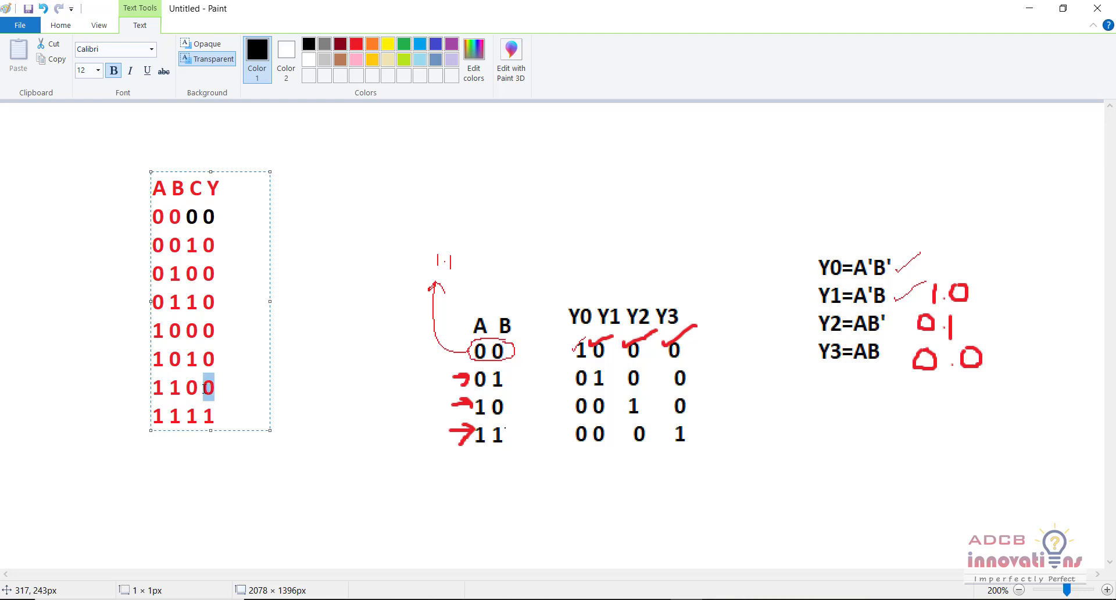
left_click_drag(193, 187, 203, 189)
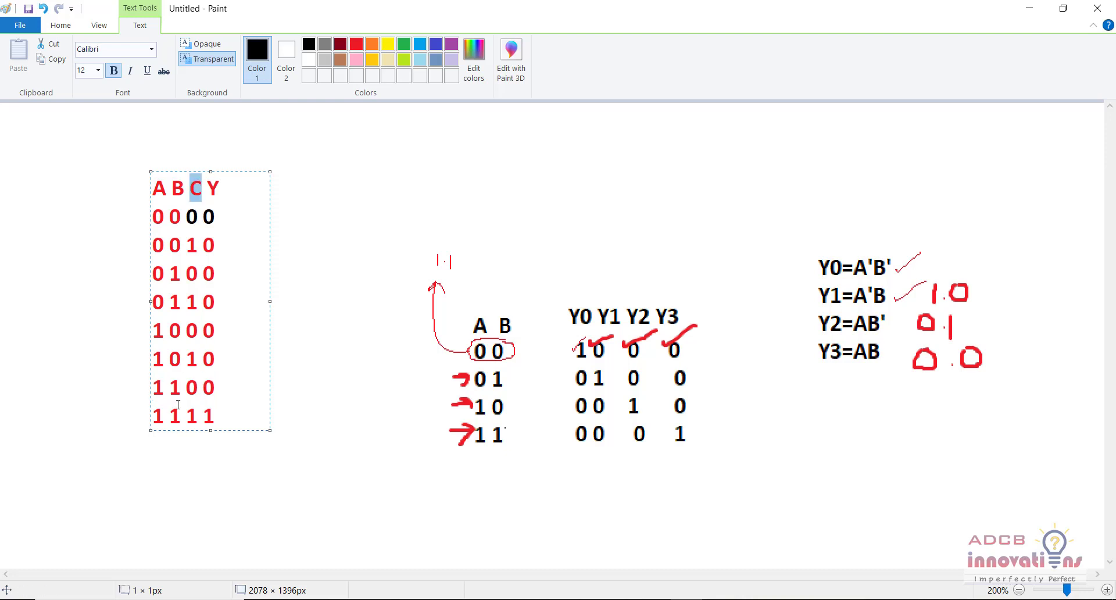
left_click_drag(199, 388, 186, 388)
- Change the truth table header to "A B En Y0 Y1 Y2 Y3" and widen the text block so it fits on one line
left_click_drag(190, 187, 206, 189)
type("En")
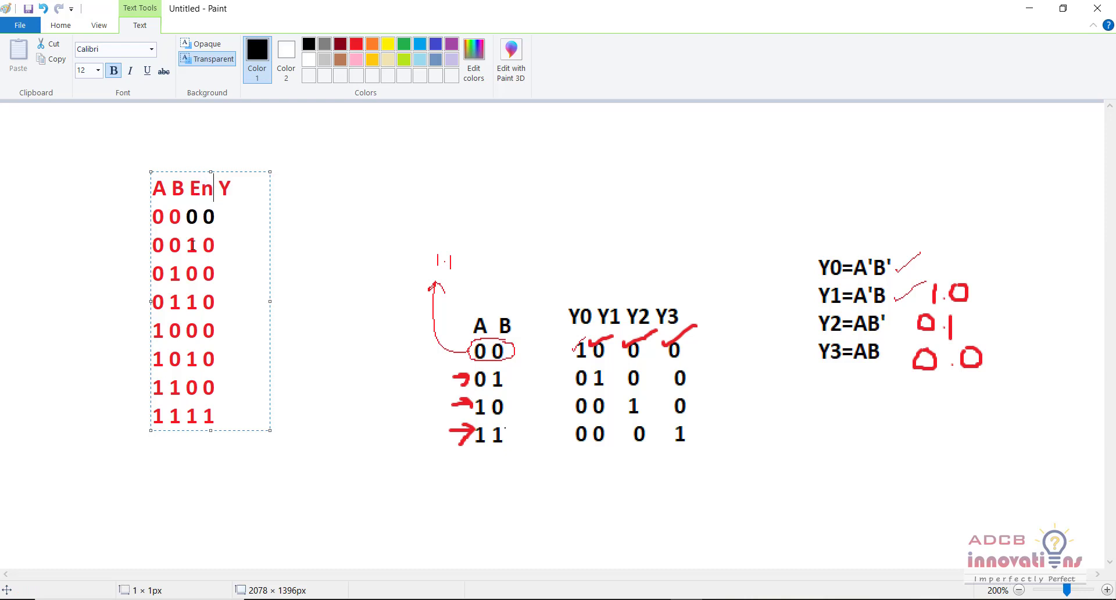
left_click_drag(197, 385, 207, 416)
left_click(232, 189)
type("0 Y1")
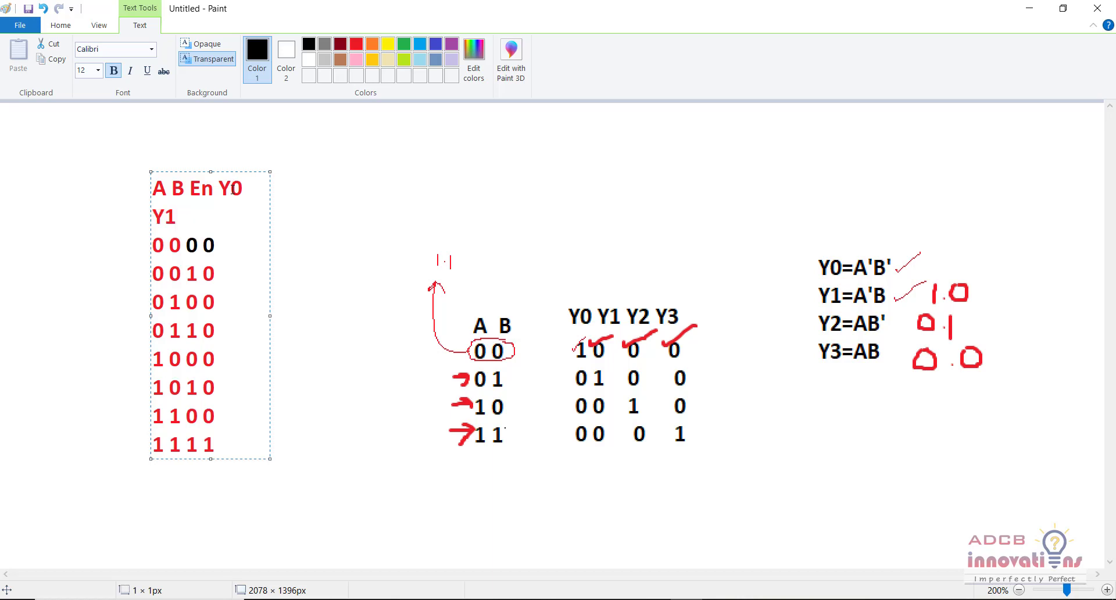
left_click_drag(270, 316, 408, 329)
type("Y2 ")
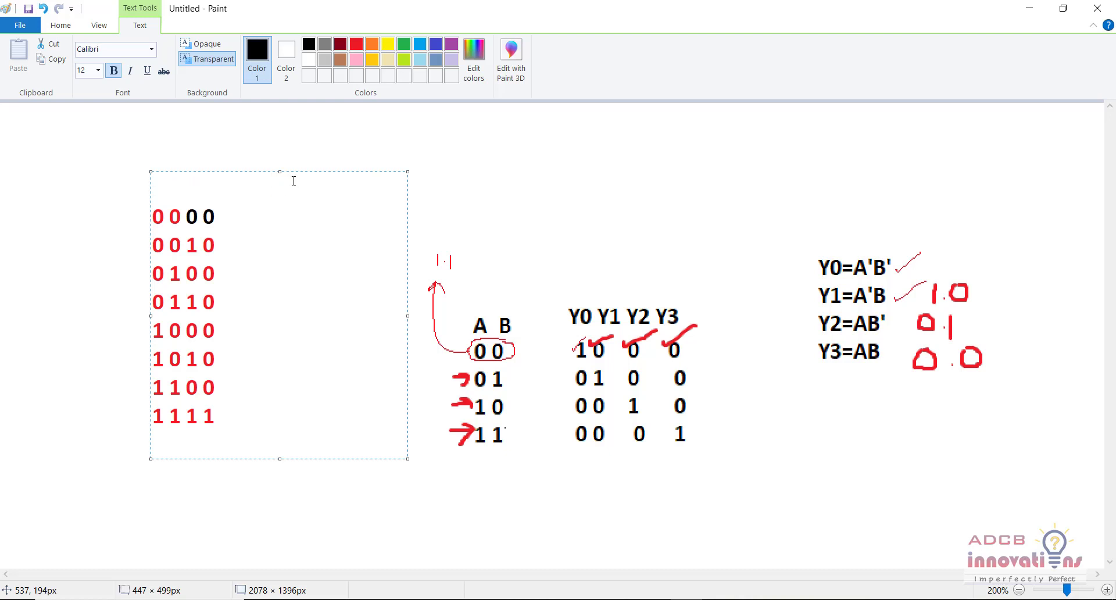
type("Y3")
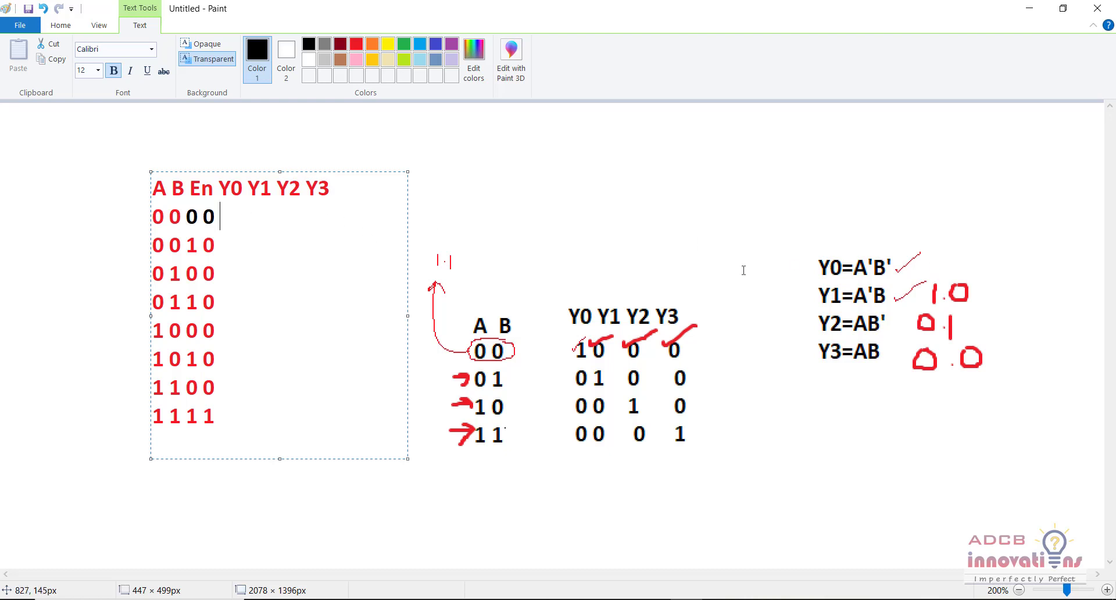
- Remove the single output values from all eight rows of the truth table, leaving only the three input columns
key("shift+Down")
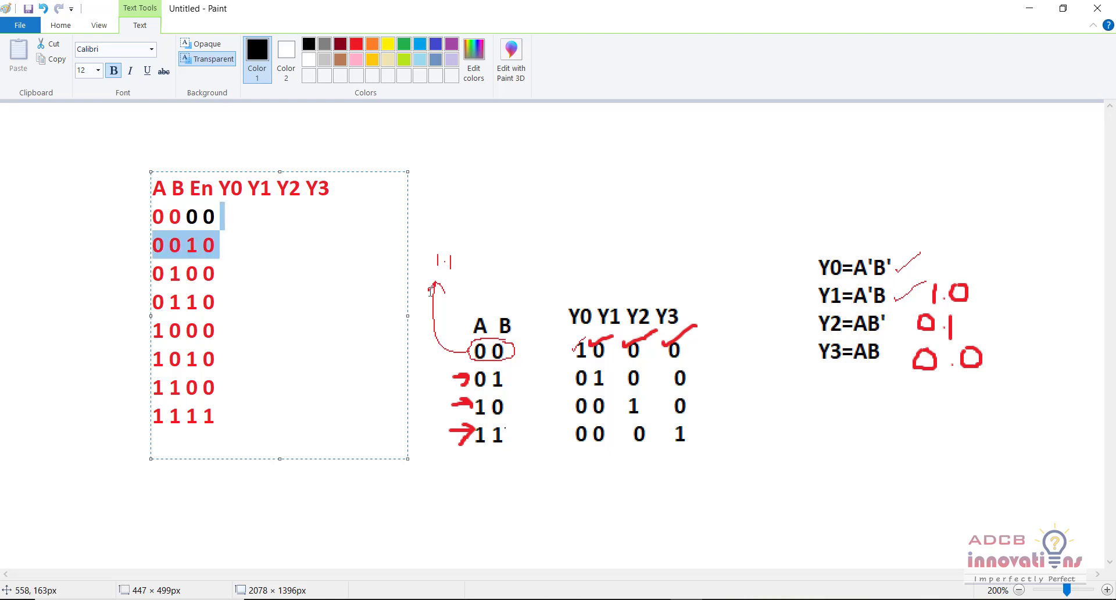
key("Up")
key("Down")
key("Down")
key("Down")
key("Down")
key("Down")
key("Down")
key("Down")
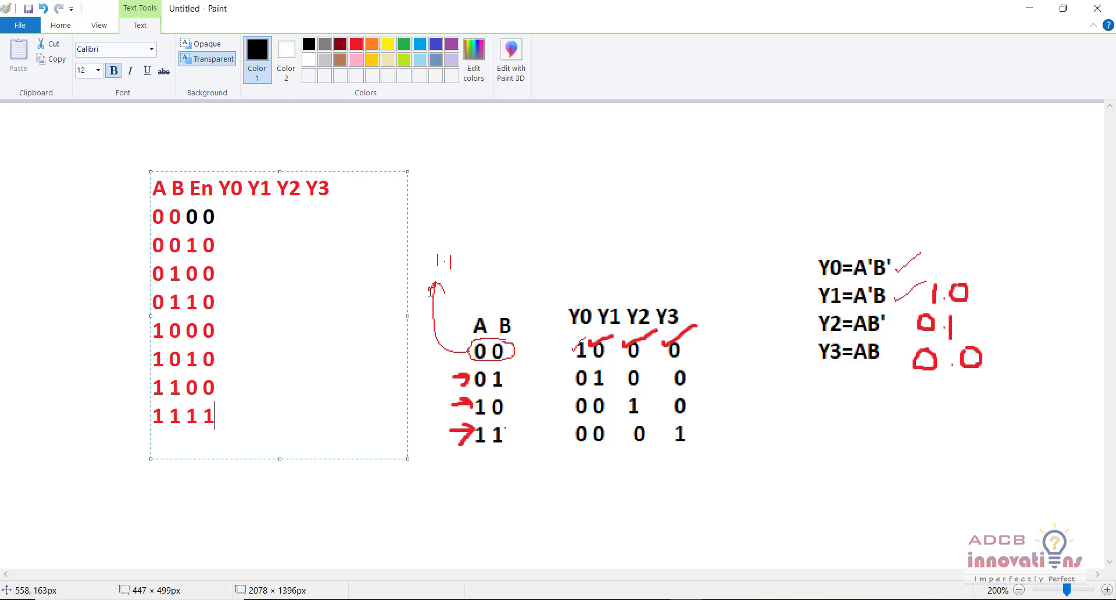
key("BackSpace")
key("Up")
key("End")
key("BackSpace")
key("Up")
key("End")
key("BackSpace")
key("Up")
key("End")
key("Delete")
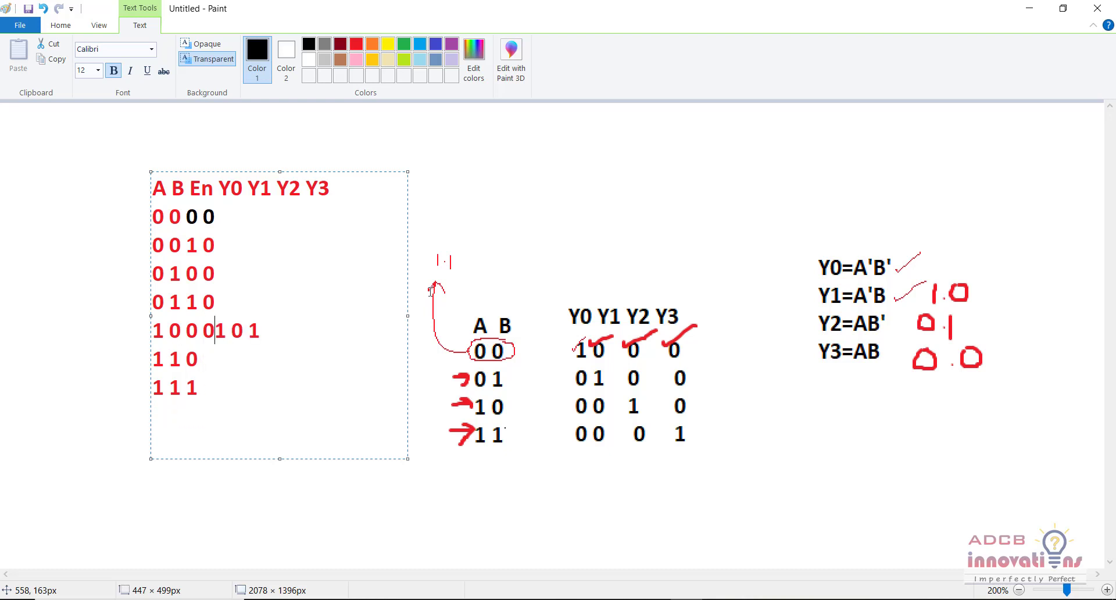
key("BackSpace")
key("Return")
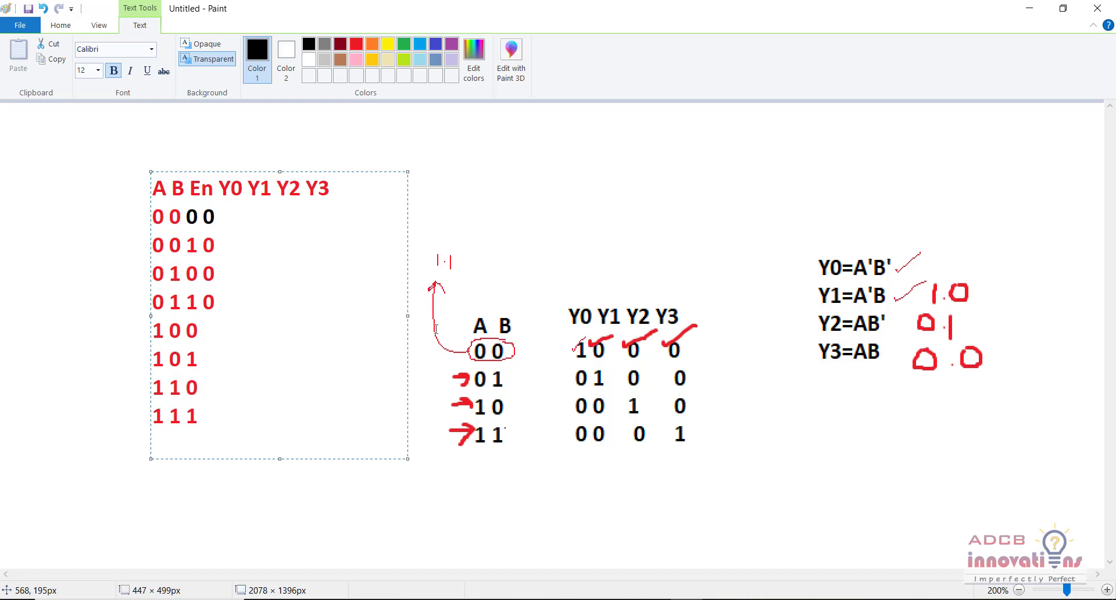
key("BackSpace")
key("Up")
key("End")
key("BackSpace")
key("Up")
key("End")
key("BackSpace")
key("Up")
key("End")
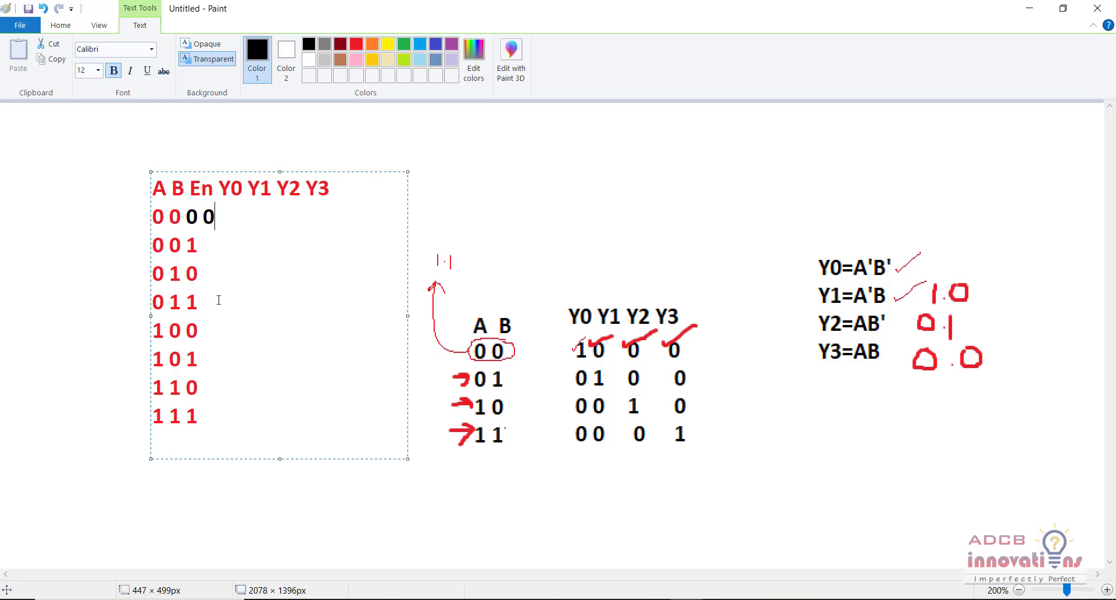
key("BackSpace")
- Enter 0 and 1 under Y0 for rows 000 and 001, and 0 and 1 under Y1 for rows 010 and 011
key("Down")
type("1")
key("Left")
key("Left")
key("Left")
key("Left")
left_click(224, 215)
key("Delete")
type("0")
key("Down")
type("1")
key("Down")
type("0")
key("Down")
type("1")
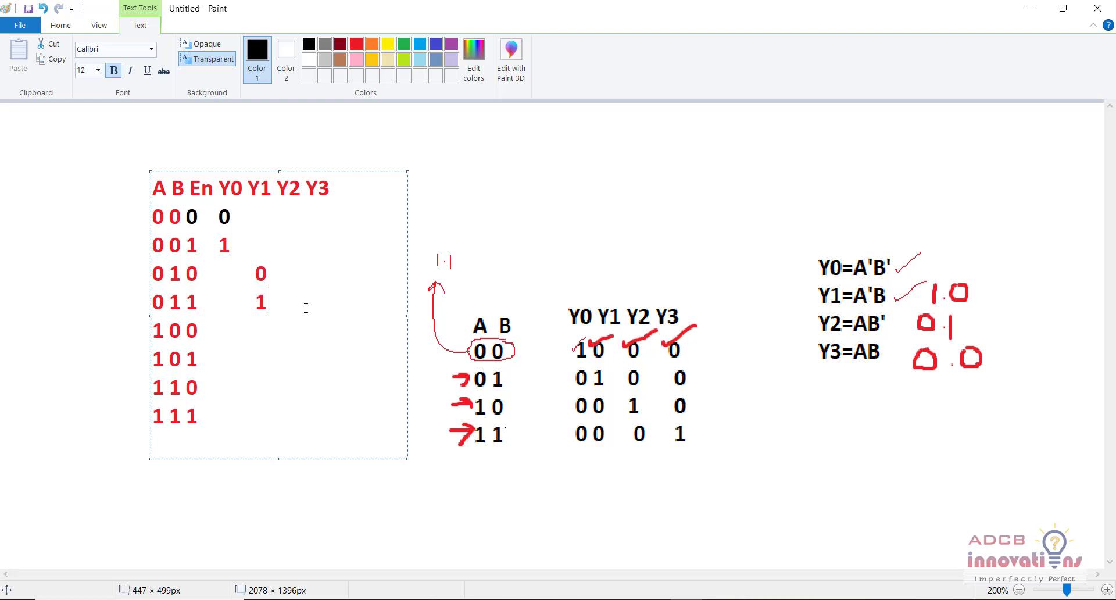
- Commit the truth table text and circle the four existing output equations in black with the Pencil
left_click(586, 257)
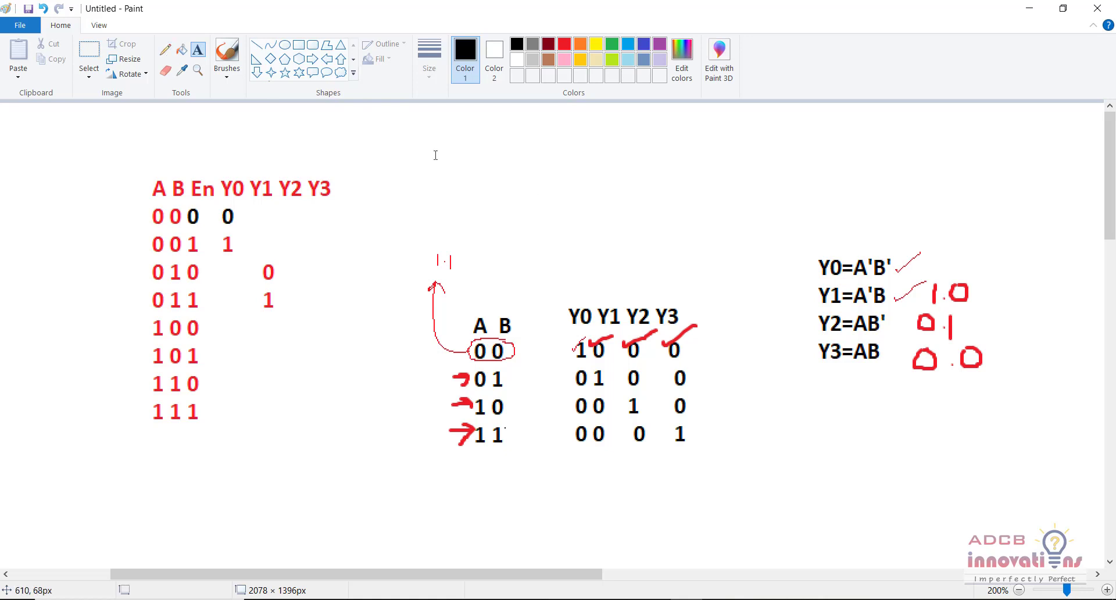
left_click(165, 50)
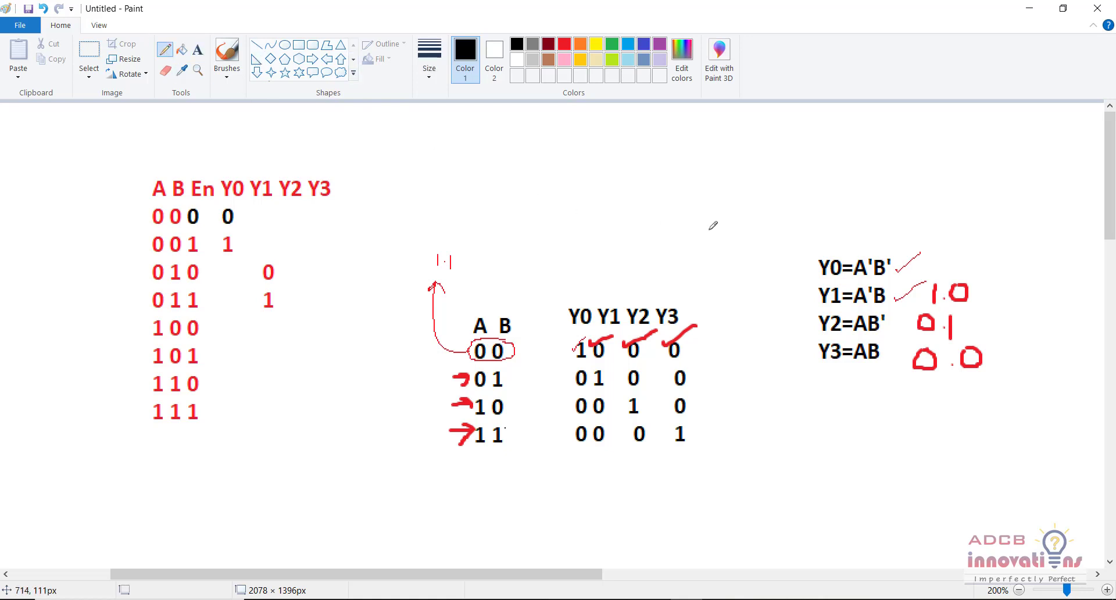
mouse_move(894, 245)
left_mouse_down()
mouse_move(830, 238)
mouse_move(798, 334)
mouse_move(818, 358)
mouse_move(864, 365)
mouse_move(893, 241)
left_mouse_up()
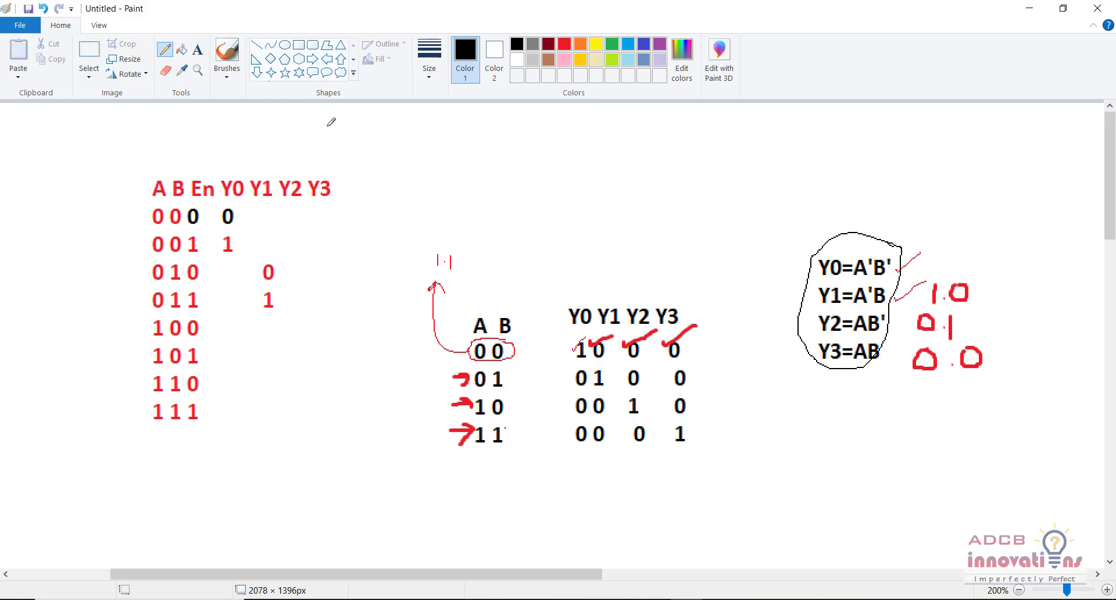
- Add a text block above the circled equations with Y0=A'B'E, Y1=A'BE, Y2=AB'E and Y3=ABE on separate lines
left_click(198, 50)
left_click(692, 127)
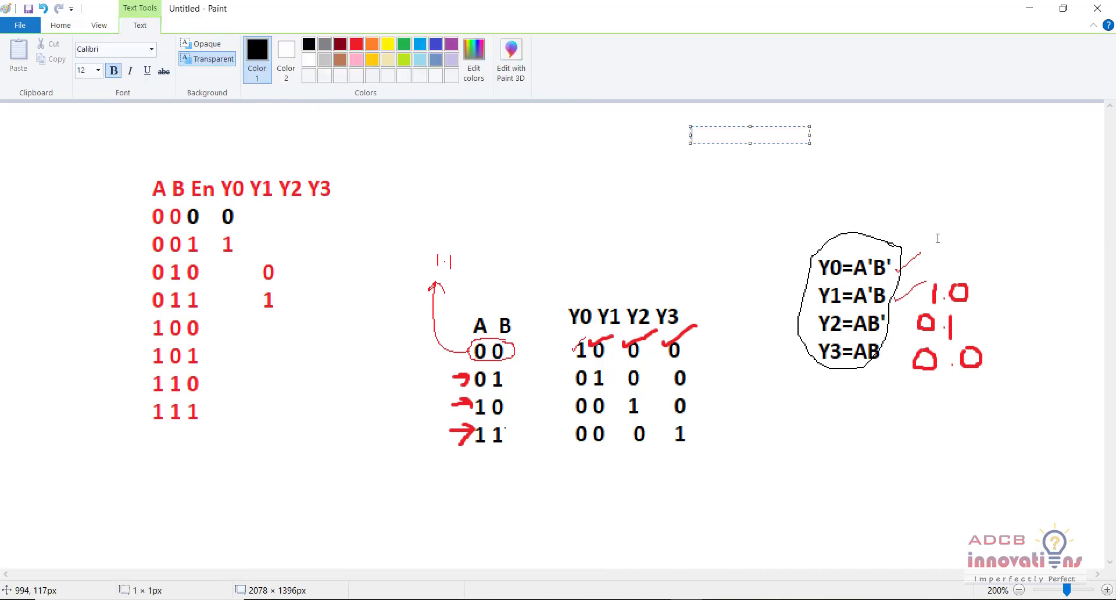
type("Y0=A'B'E")
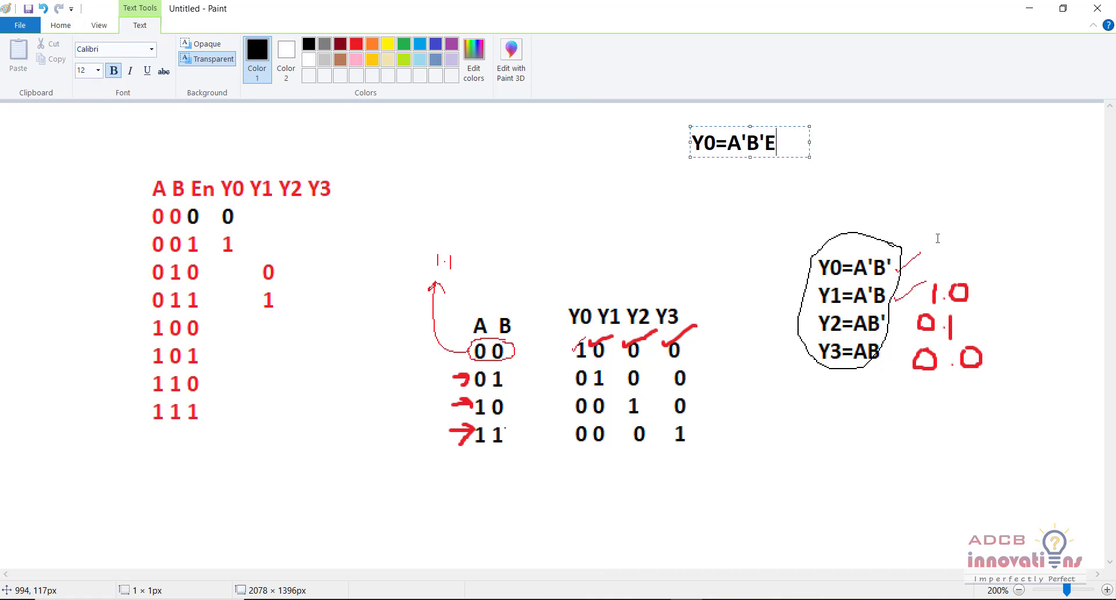
key("Return")
type("Y1=A")
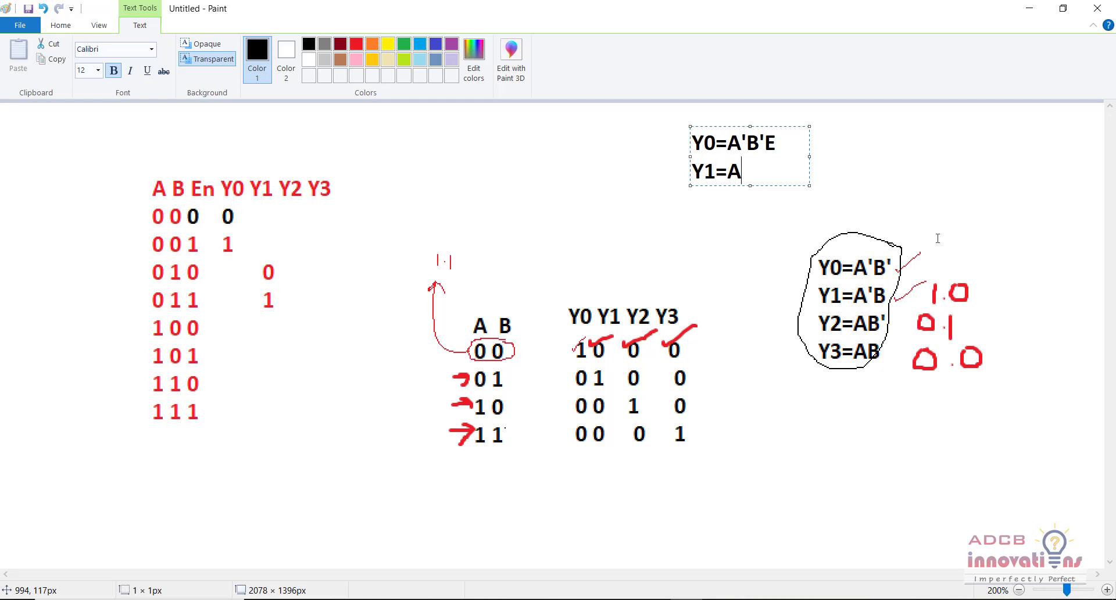
type("'BE")
key("Return")
type("Y2=A")
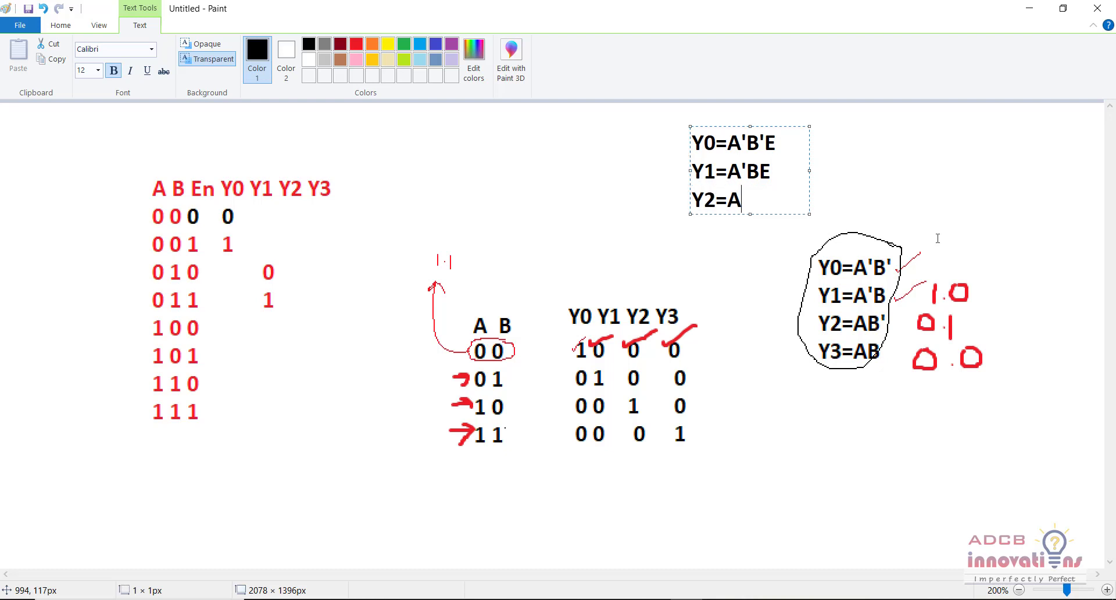
type("B'E")
key("Return")
type("Y3")
key("Return")
type("ABE")
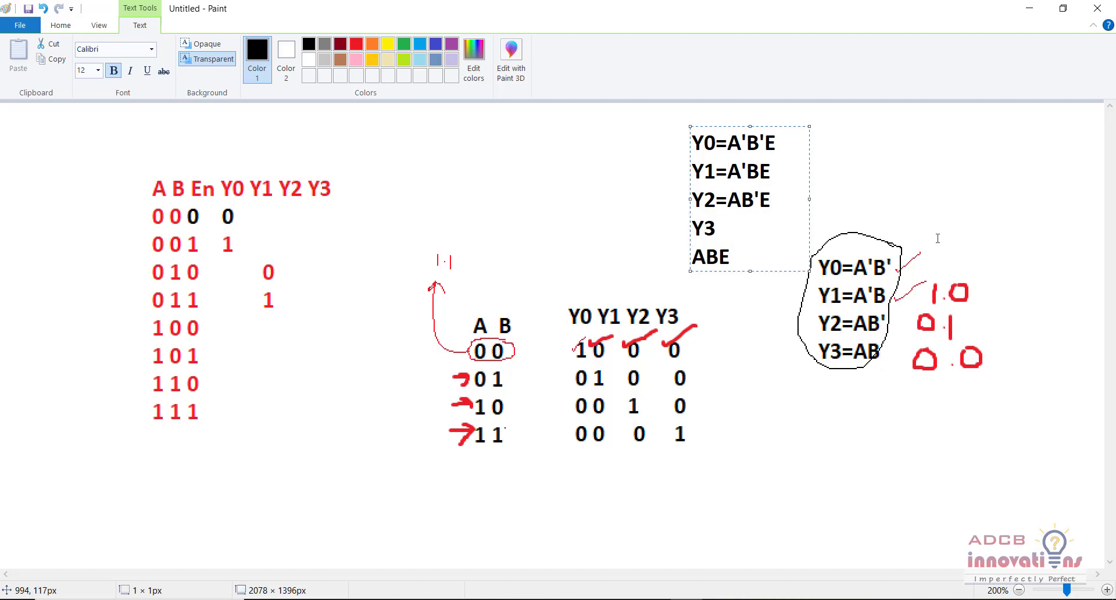
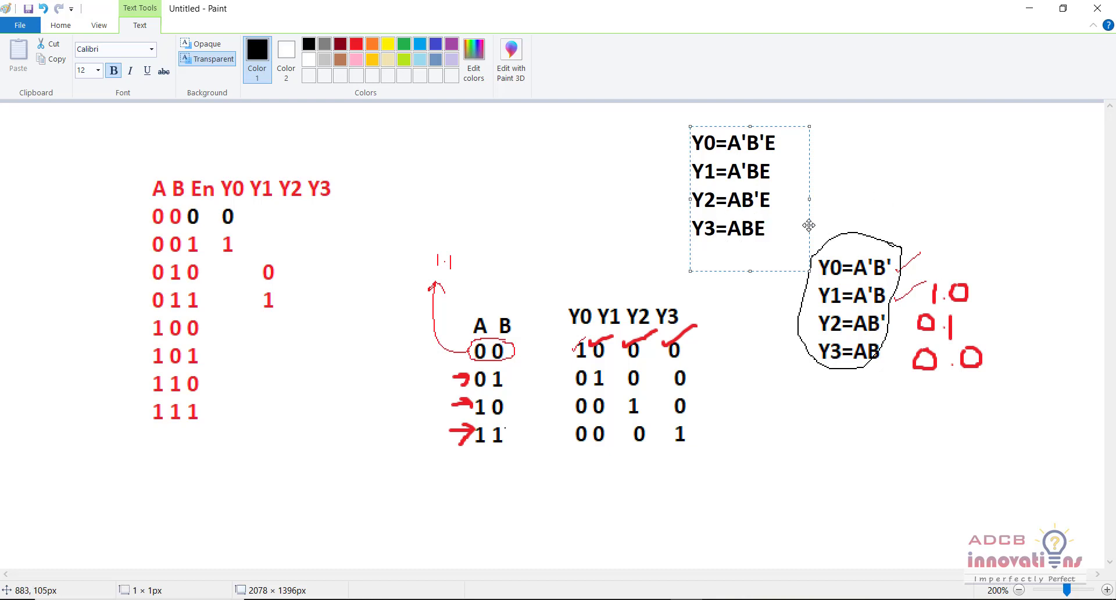
- Add the E=1 case below the new equations, with the lines A.1=A and A'B.1=A'B
left_click_drag(768, 228, 691, 140)
left_click(776, 143)
left_click_drag(777, 143, 801, 157)
left_click(760, 249)
key("Return")
type("E=1")
key("Return")
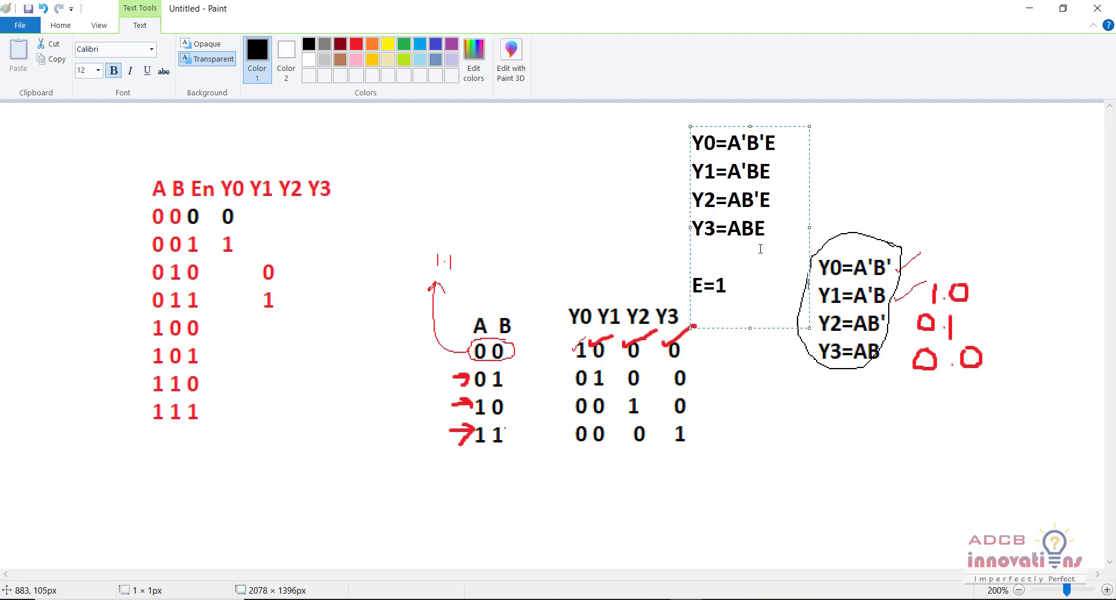
type("A.1=A")
key("Return")
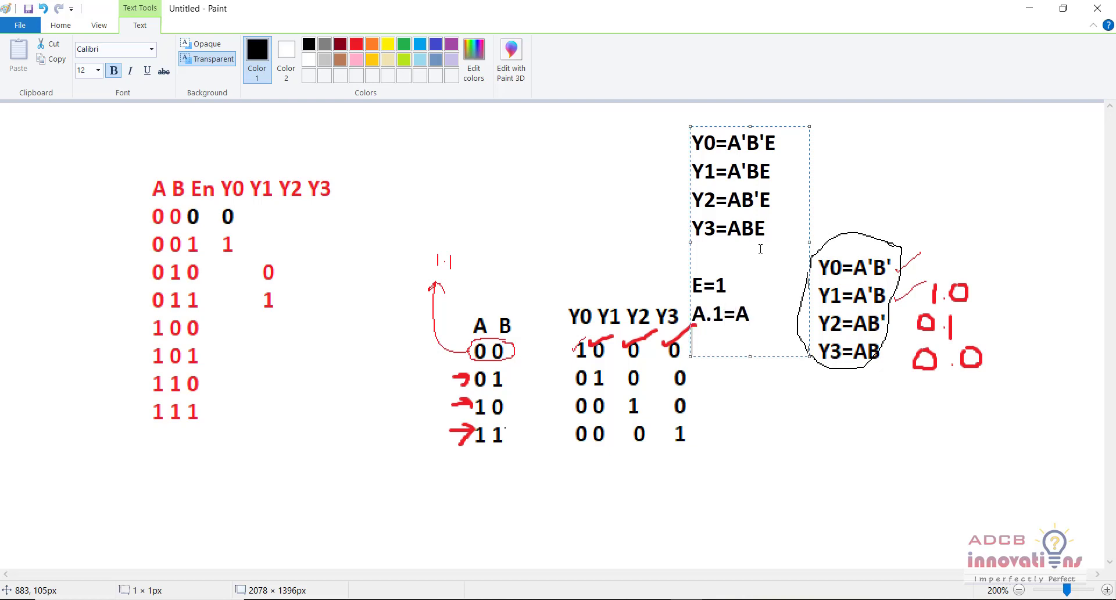
type("A'B.1=A'B")
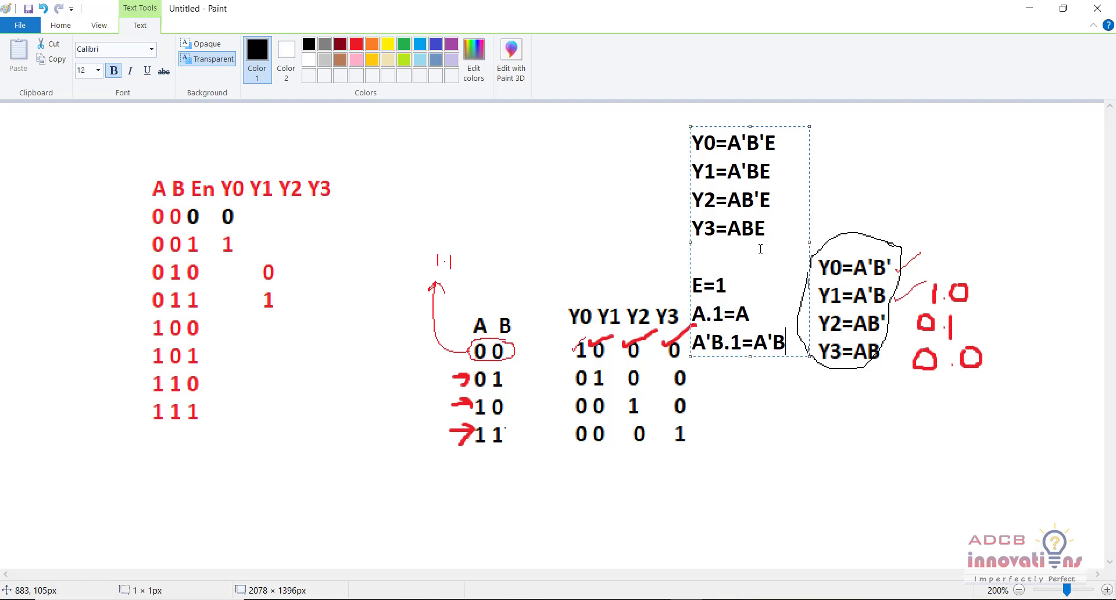
key("Return")
- Reposition the equations text block and add the E=0 case below it, with the line A'B'.0=0
mouse_move(810, 240)
left_mouse_down()
mouse_move(843, 402)
mouse_move(843, 382)
left_mouse_up()
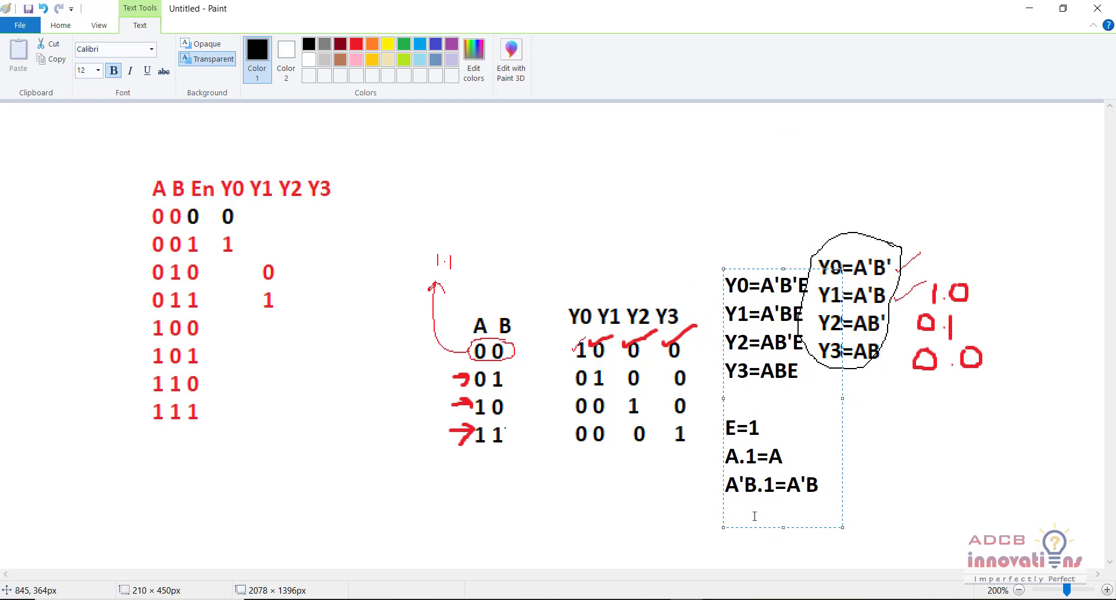
key("Return")
type("E=0")
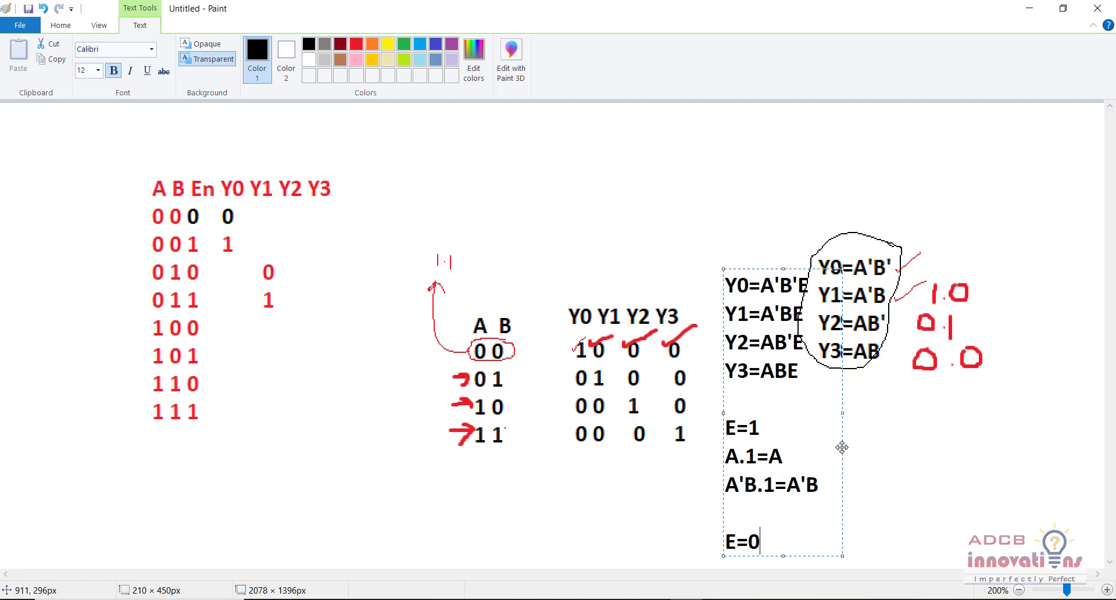
left_click_drag(843, 440, 825, 396)
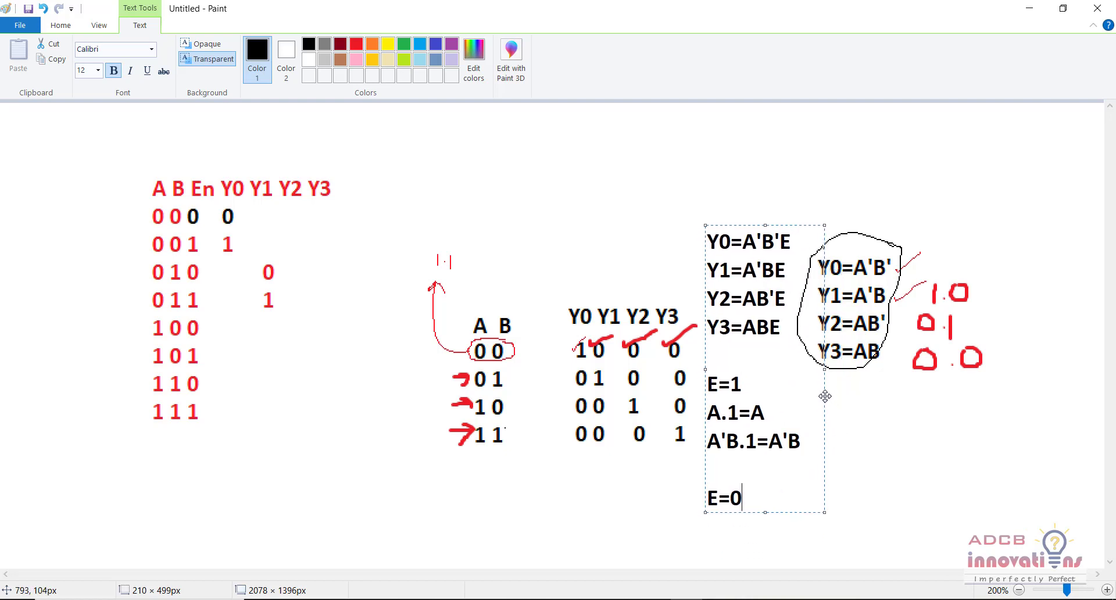
key("Return")
type("A'B'")
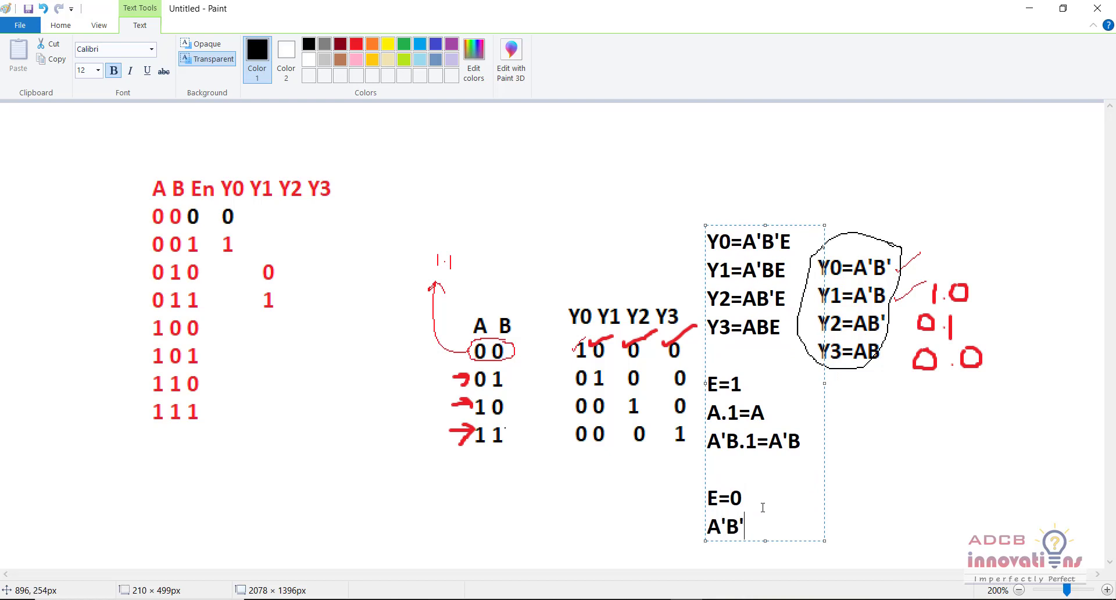
type(".0=0")
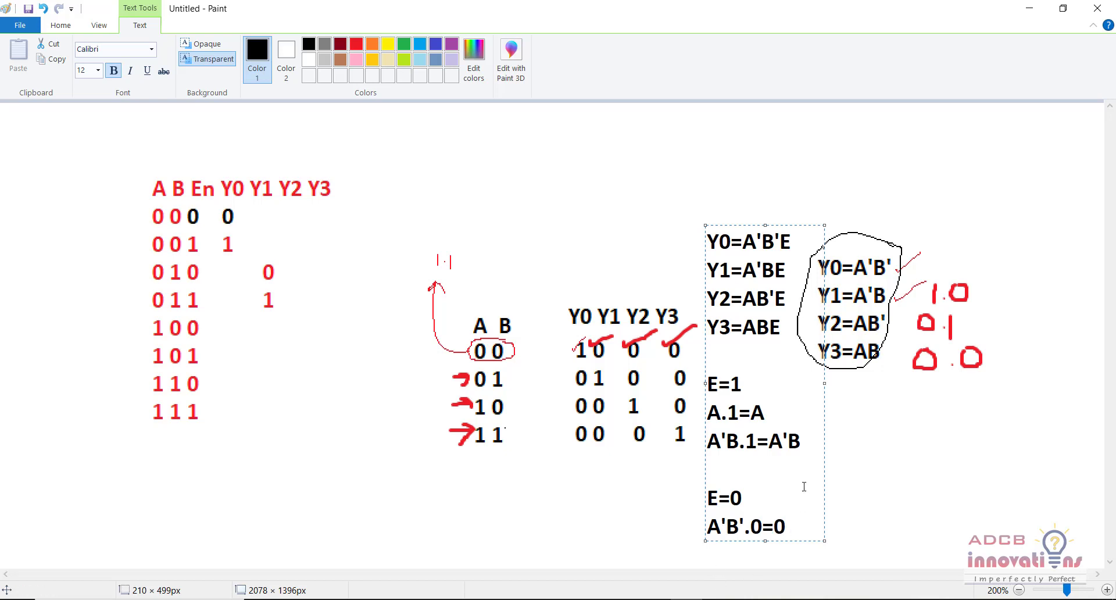
- Switch to Dsch3, run the 2_4_decoder simulation and toggle inputs A and B with Enable off
key("alt+Tab")
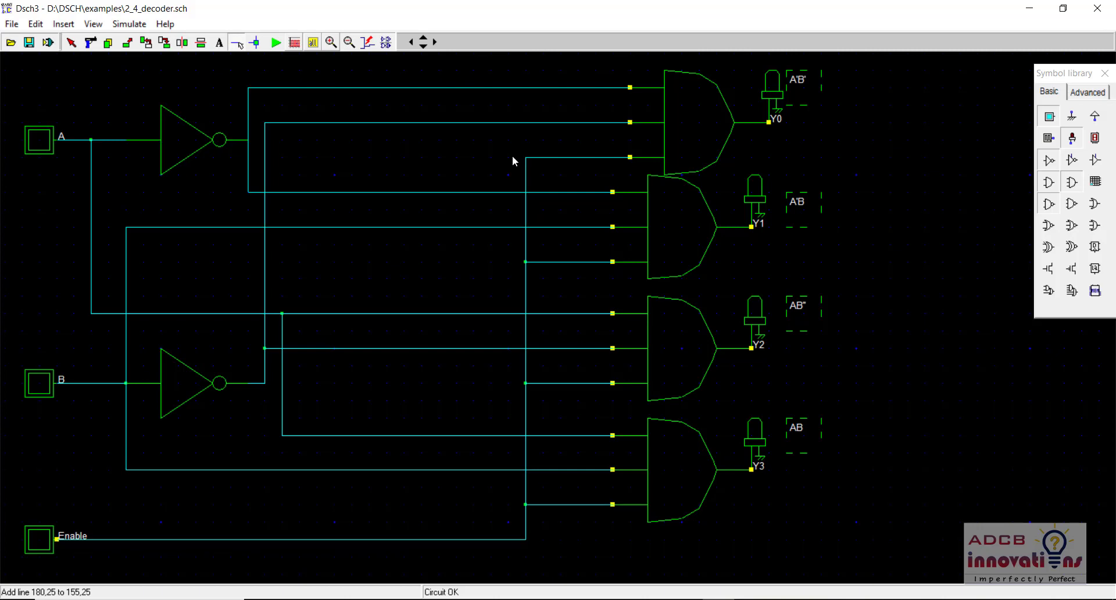
left_click(273, 43)
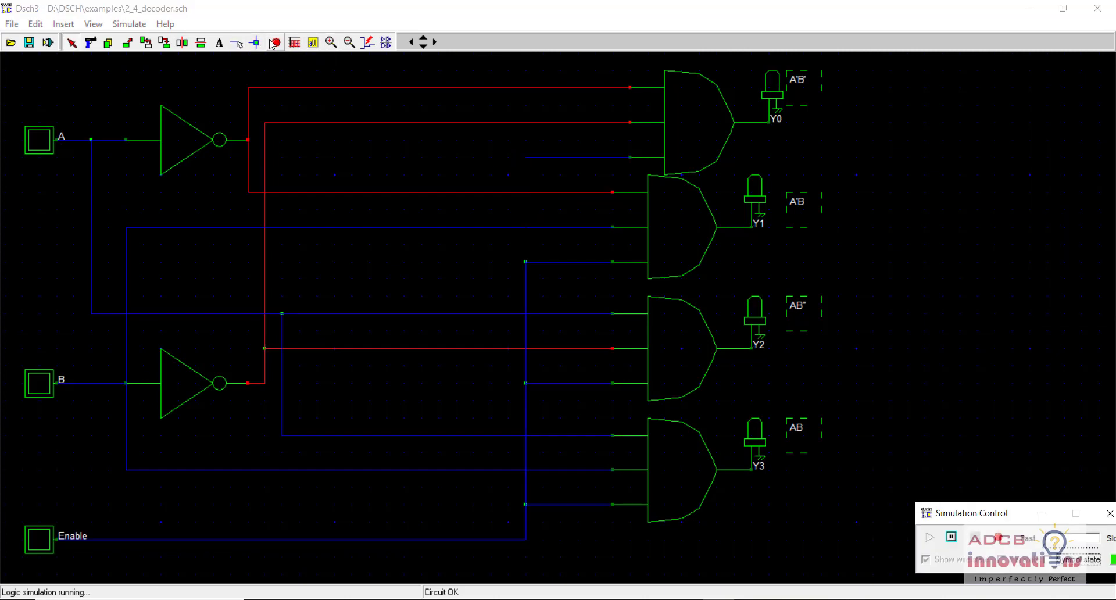
left_click(36, 144)
left_click(37, 388)
left_click(48, 142)
left_click(47, 386)
left_click(46, 144)
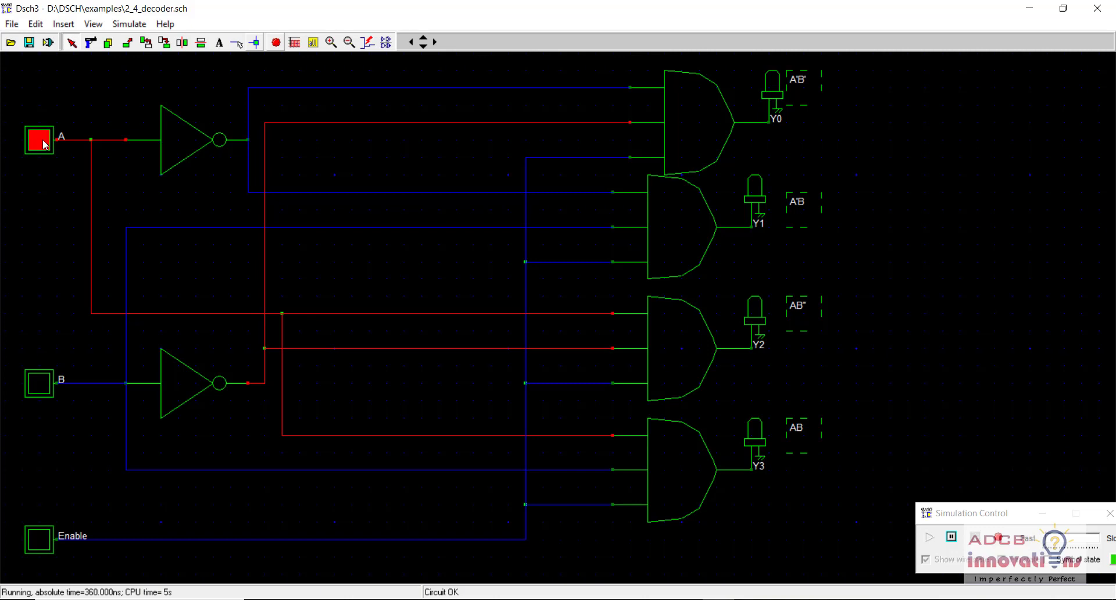
left_click(38, 387)
left_click(42, 143)
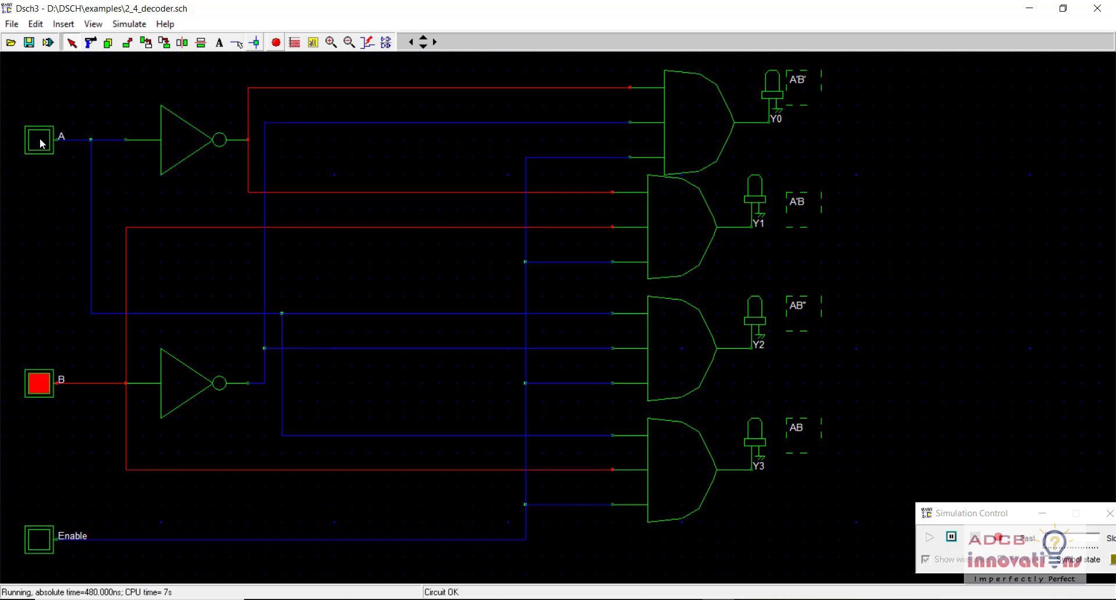
left_click(40, 381)
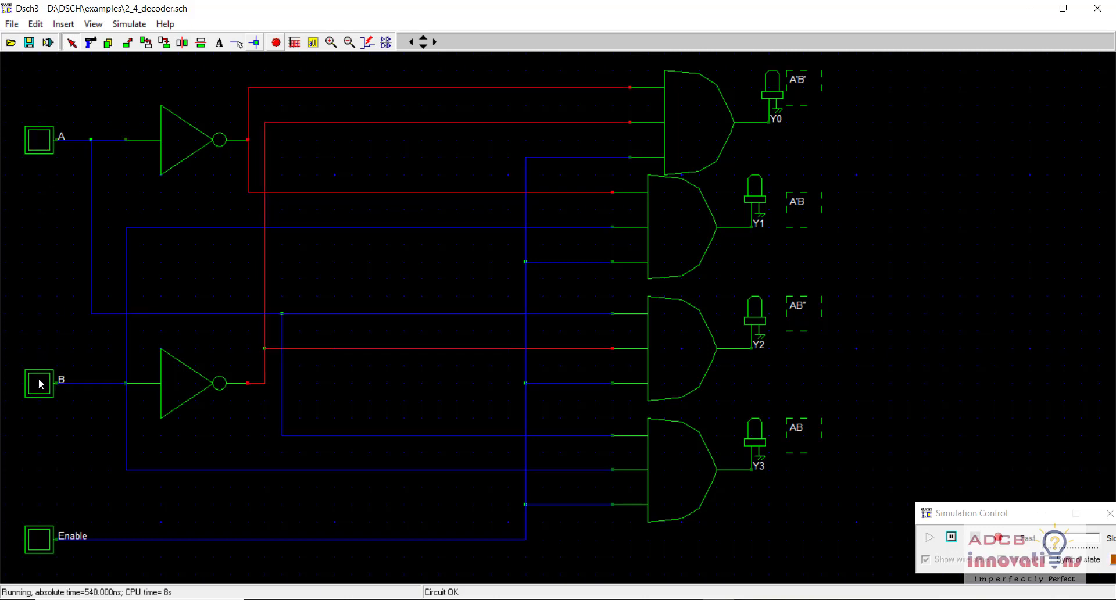
- Turn Enable on in the simulation, set both A and B to 1, and return both to 0
left_click(42, 541)
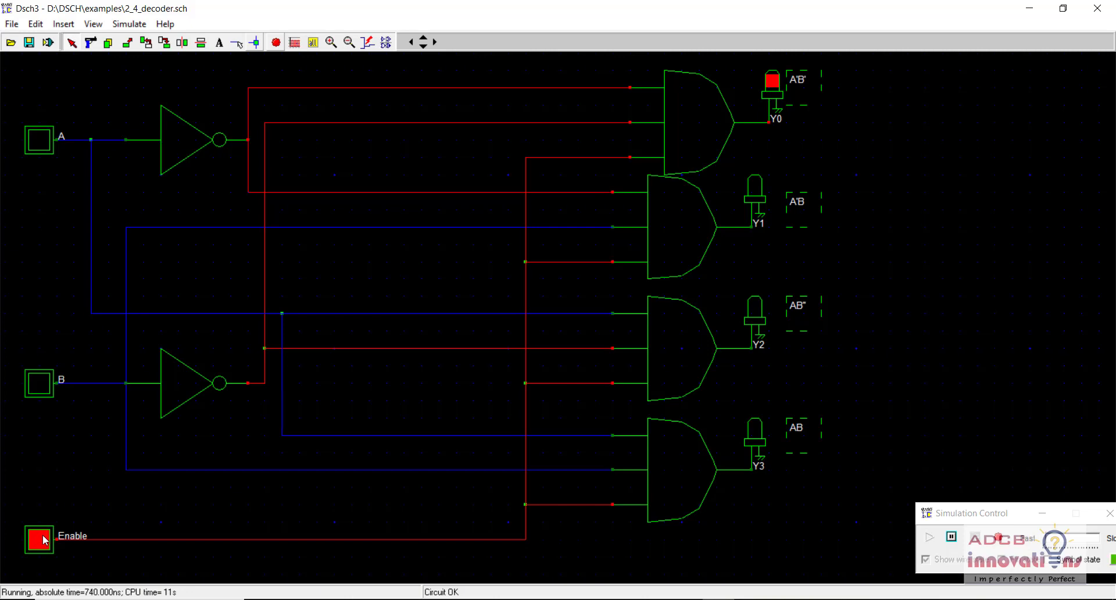
left_click(45, 137)
left_click(39, 389)
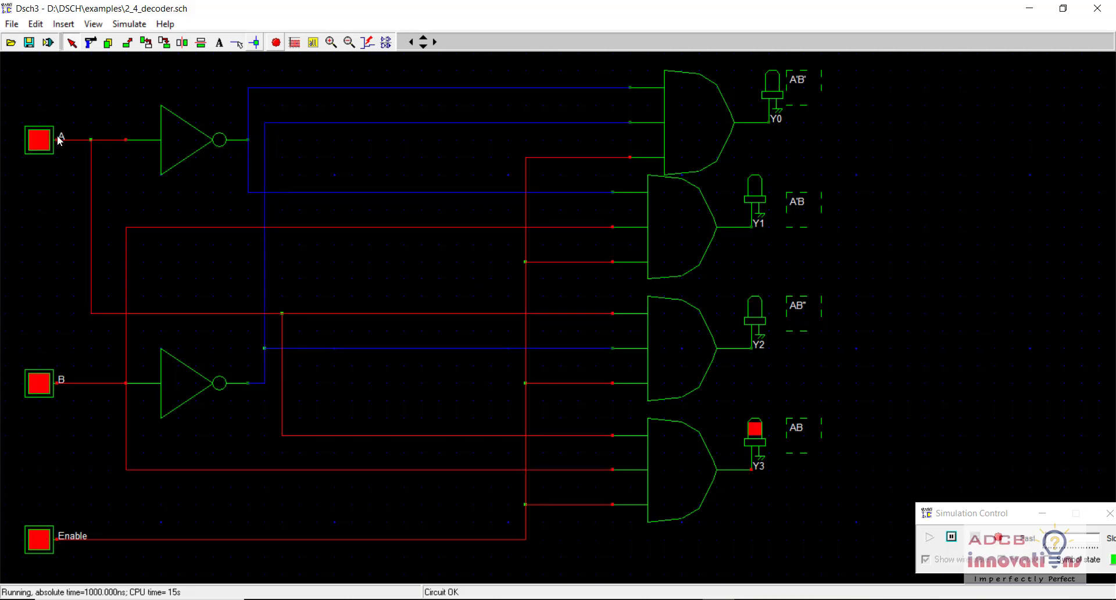
left_click(46, 143)
left_click(37, 387)
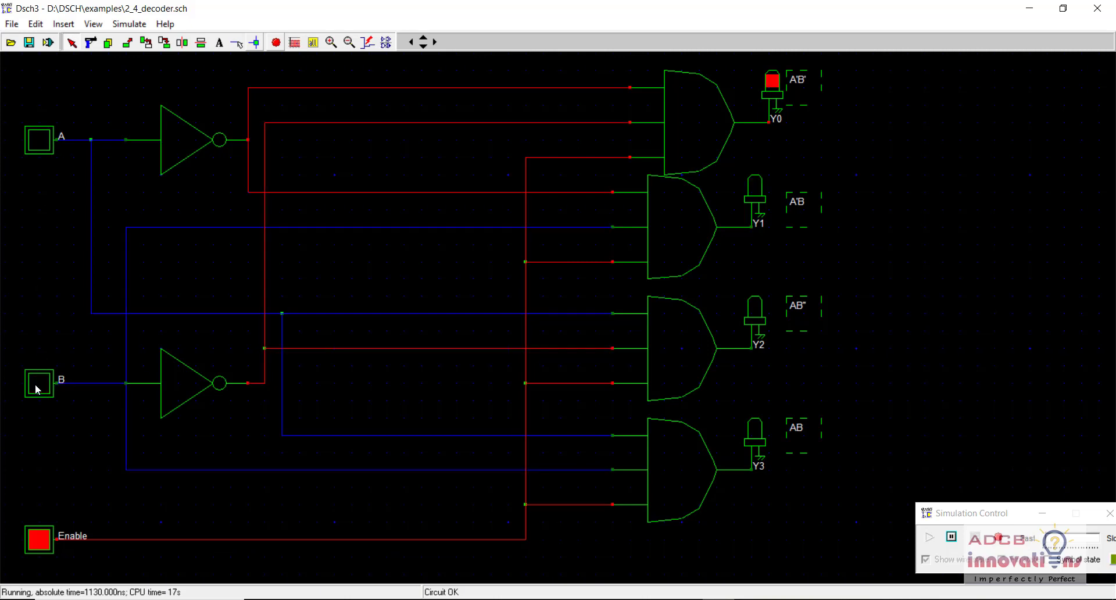
- Test the enabled decoder with AB set to 01, 10 and 11, and stop the simulation
left_click(41, 129)
left_click(41, 129)
left_click(40, 145)
left_click(40, 390)
left_click(39, 142)
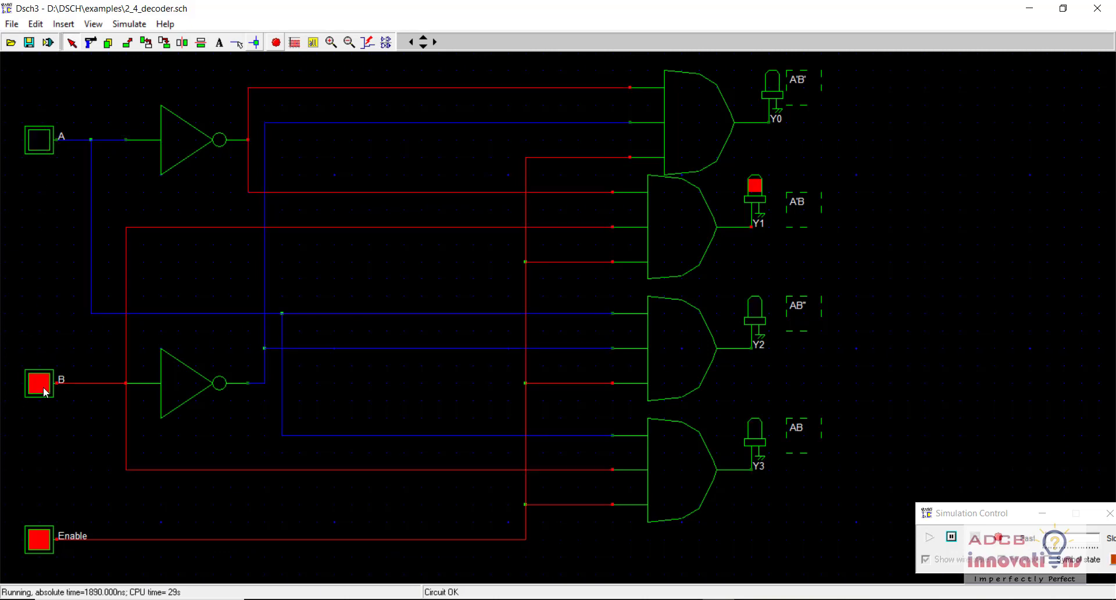
left_click(38, 385)
left_click(37, 149)
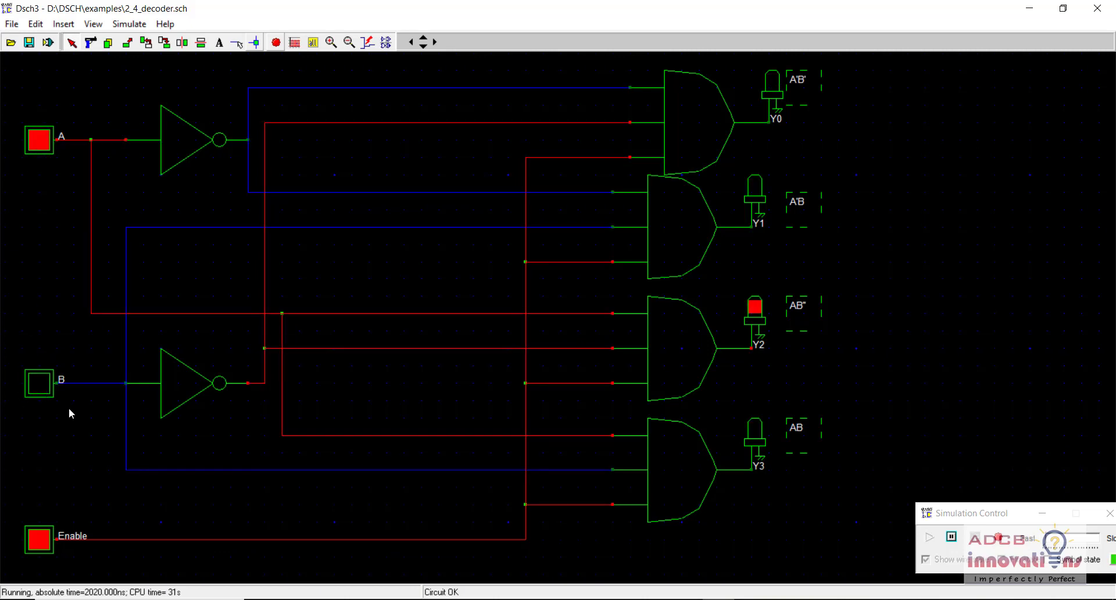
left_click(48, 386)
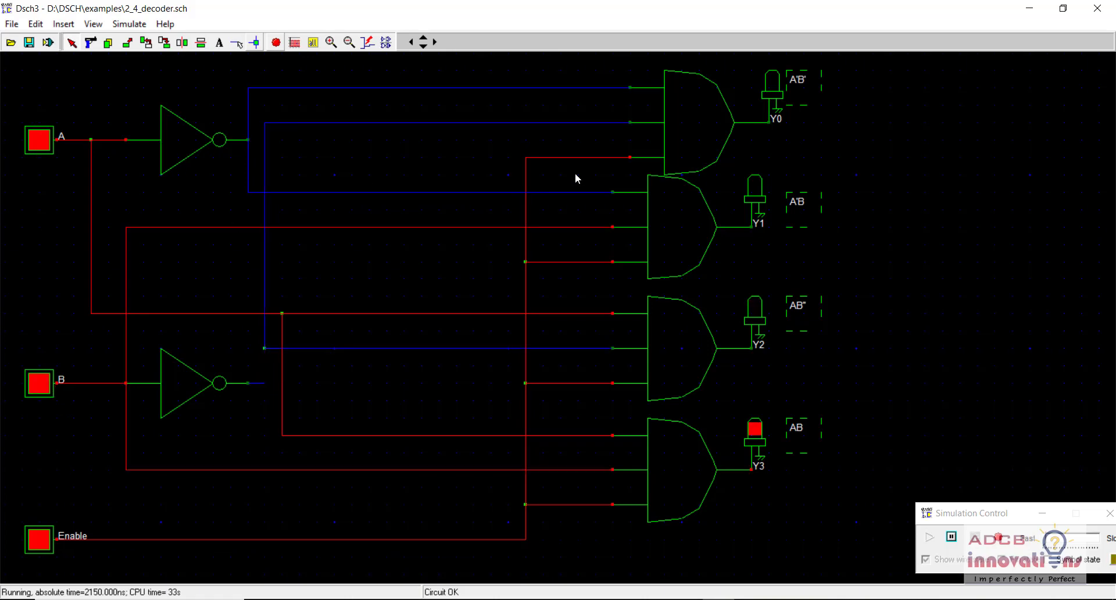
left_click(276, 42)
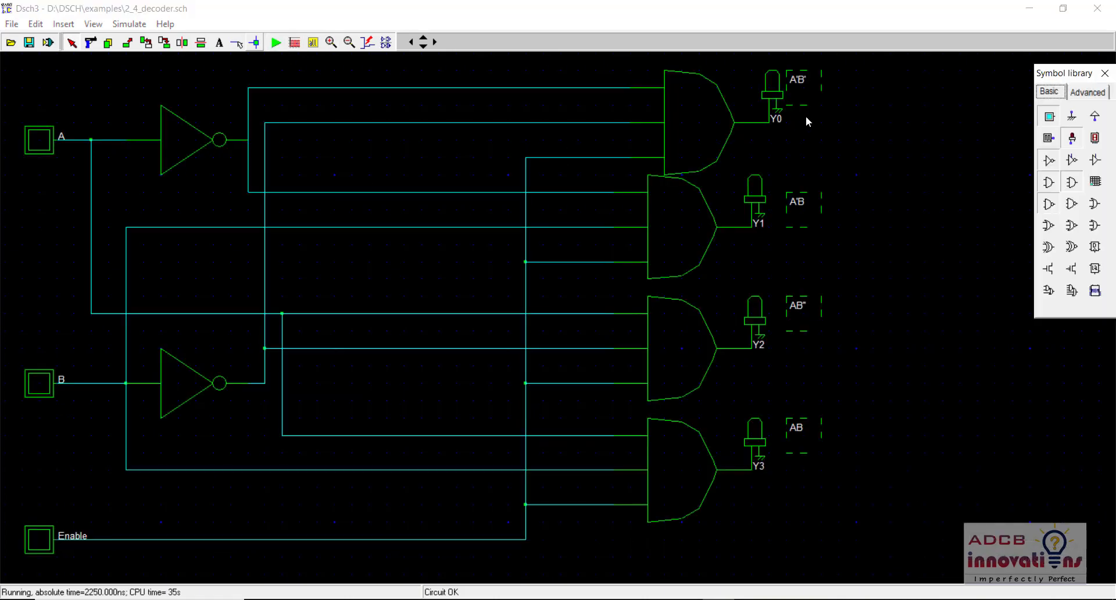
- Retitle the label boxes beside Y0 and Y1 as A'B'E and A'BE
double_click(801, 85)
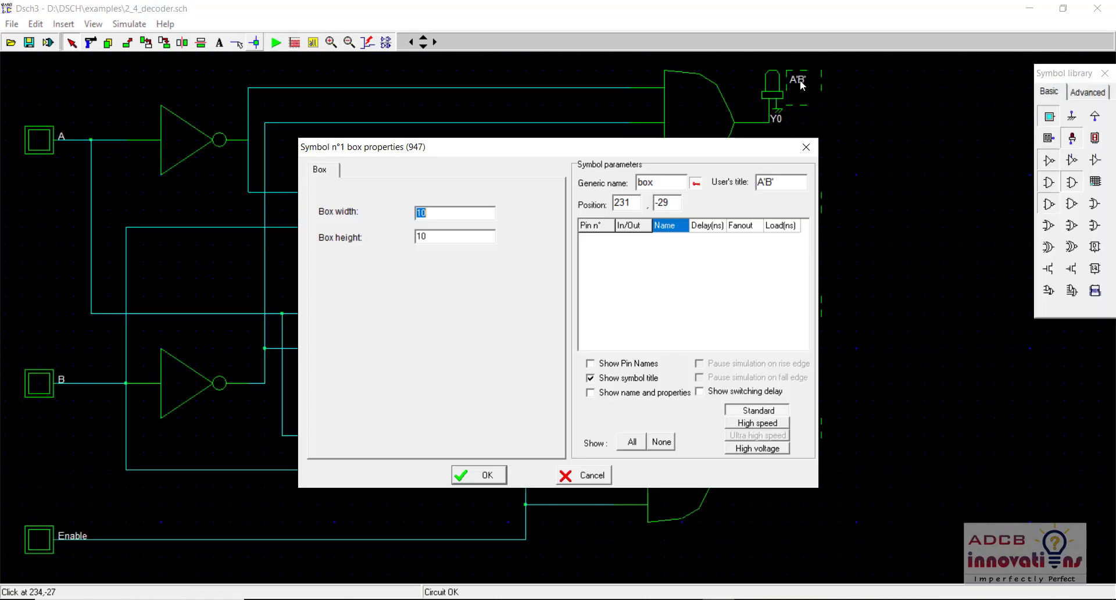
left_click(789, 181)
type("E")
key("Return")
double_click(809, 203)
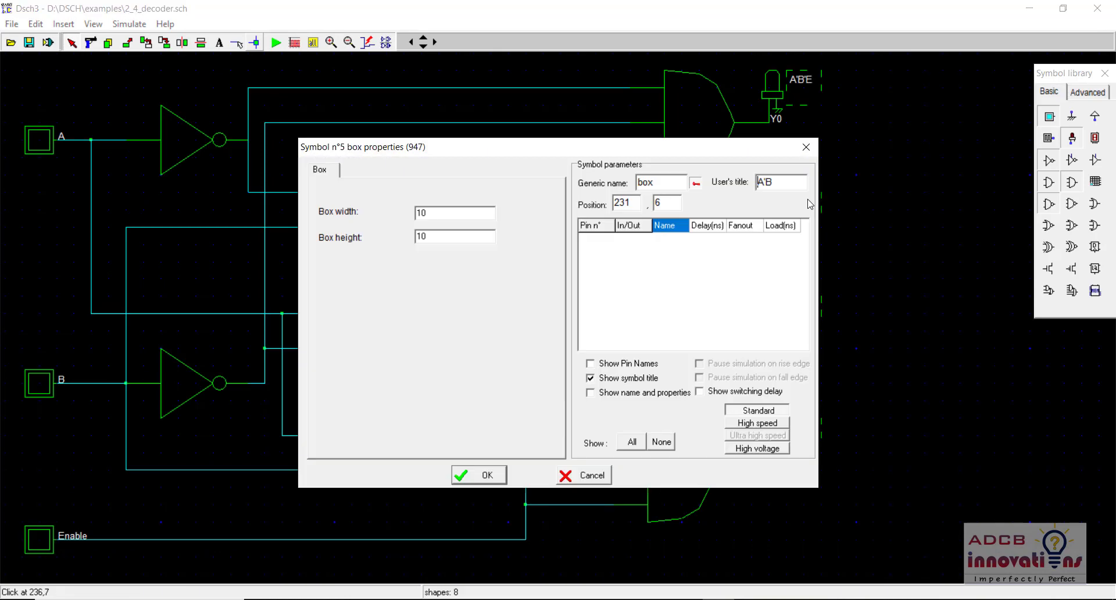
type("E")
key("Return")
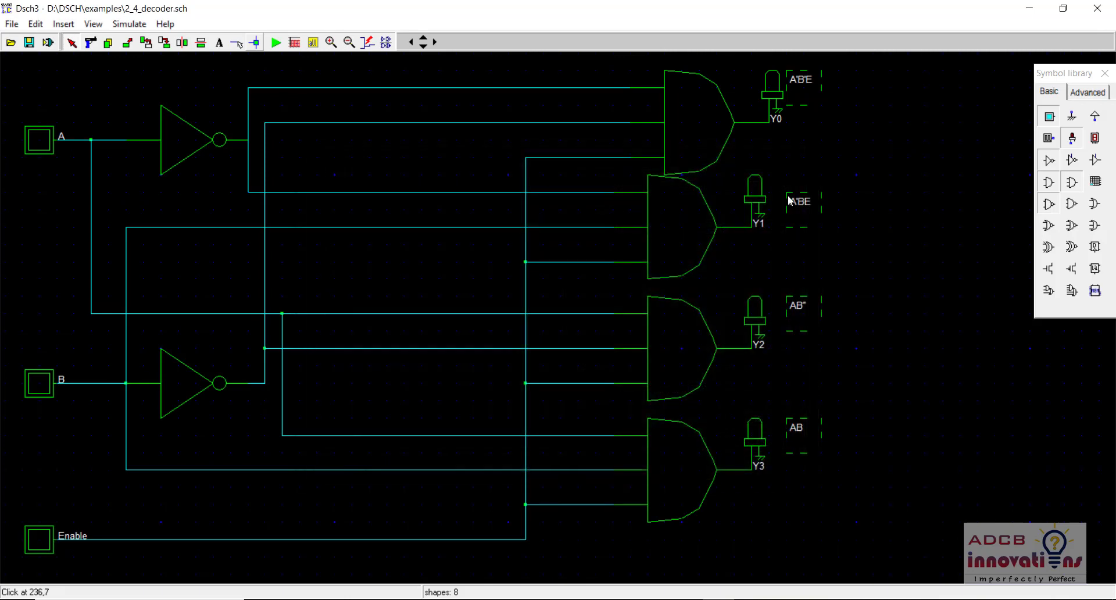
- Retitle the label boxes beside Y2 and Y3 as AB'E and ABE
double_click(810, 320)
left_click(782, 180)
type("E")
key("Return")
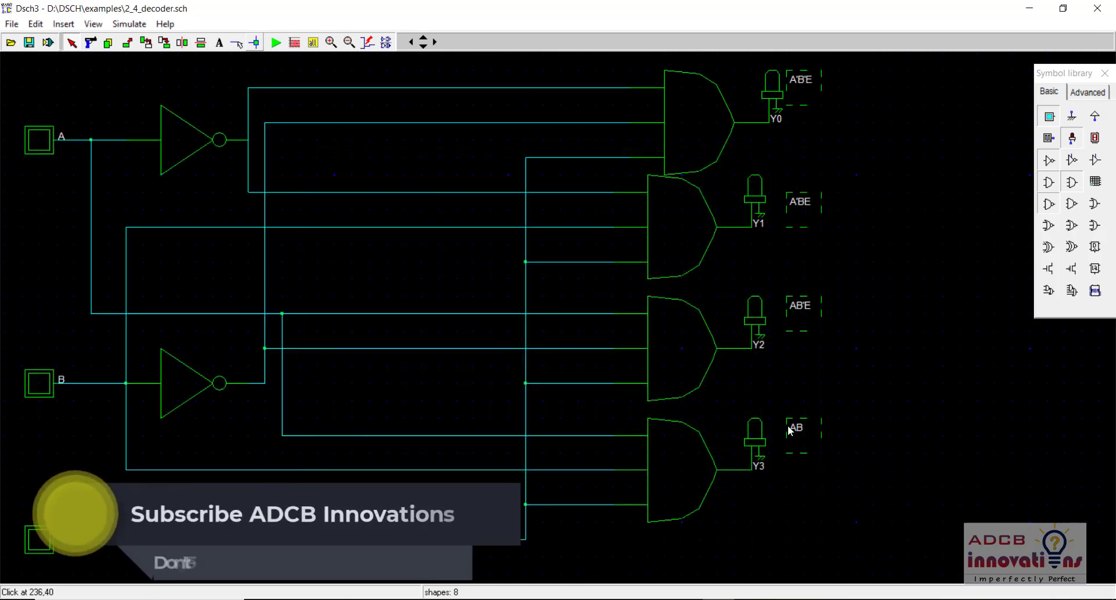
double_click(810, 429)
left_click(781, 183)
type("E")
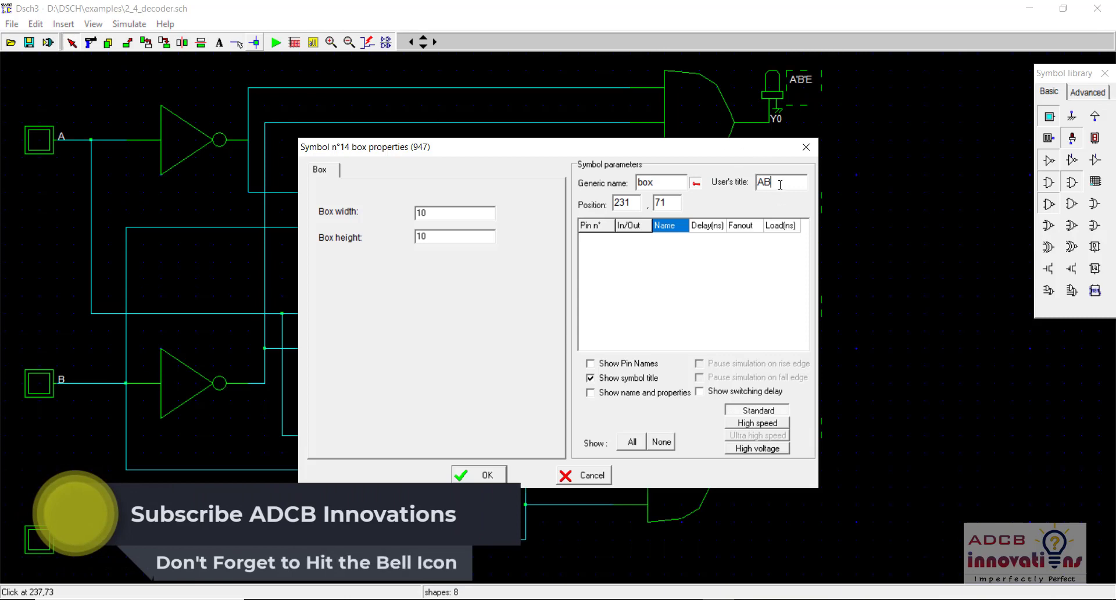
key("Return")
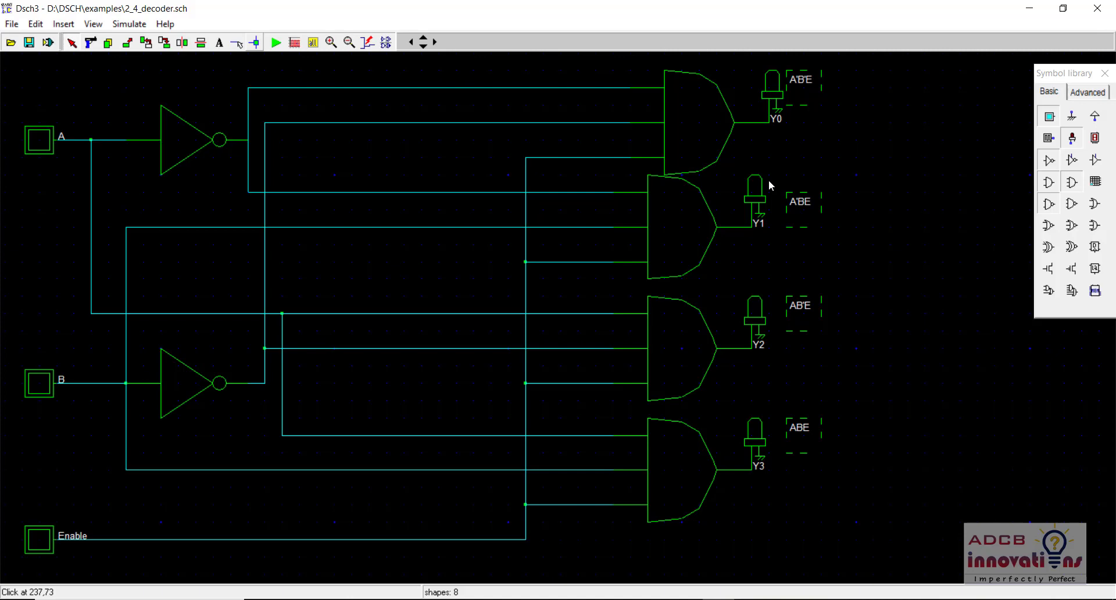
- Delete the four equation label boxes beside outputs Y0, Y1, Y2 and Y3
left_click(91, 42)
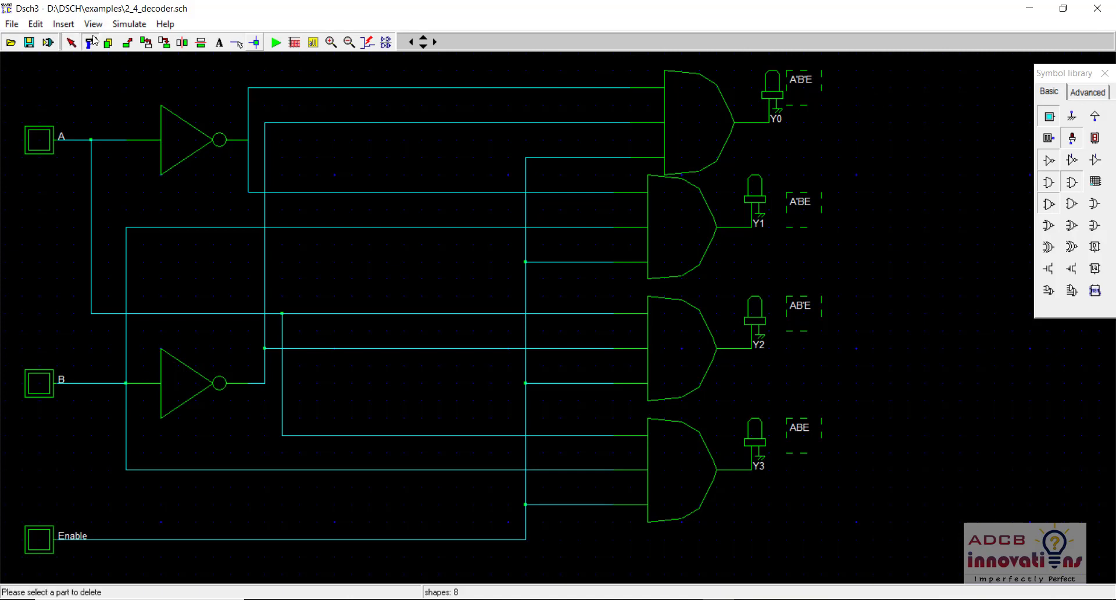
left_click(807, 86)
left_click(801, 213)
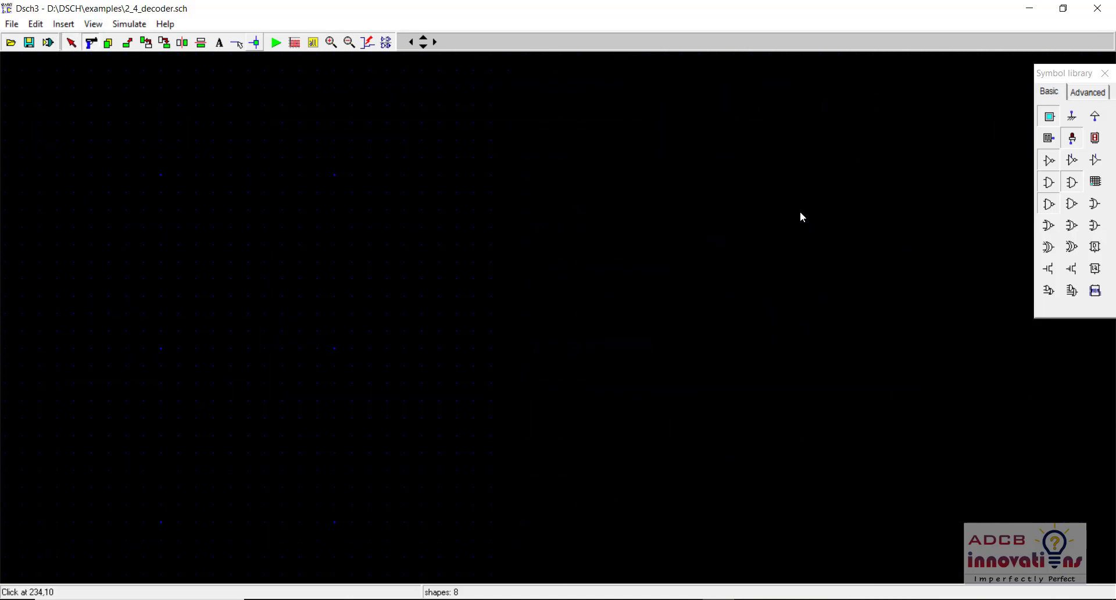
left_click(798, 314)
left_click(801, 429)
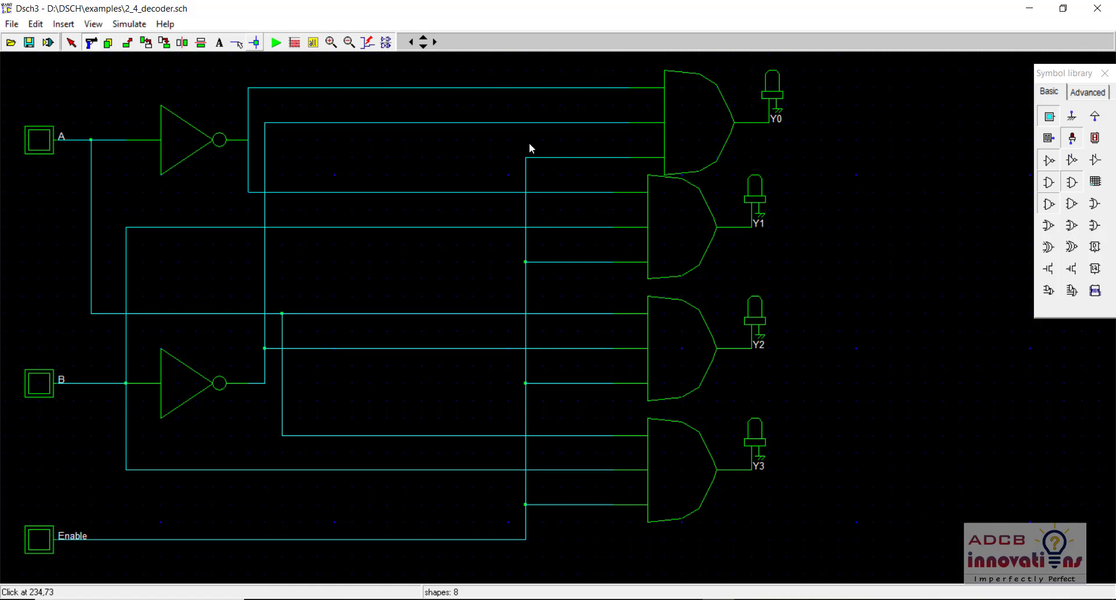
left_click(77, 39)
- Save the 2_4_decoder.sch schematic
left_click(12, 24)
left_click(40, 68)
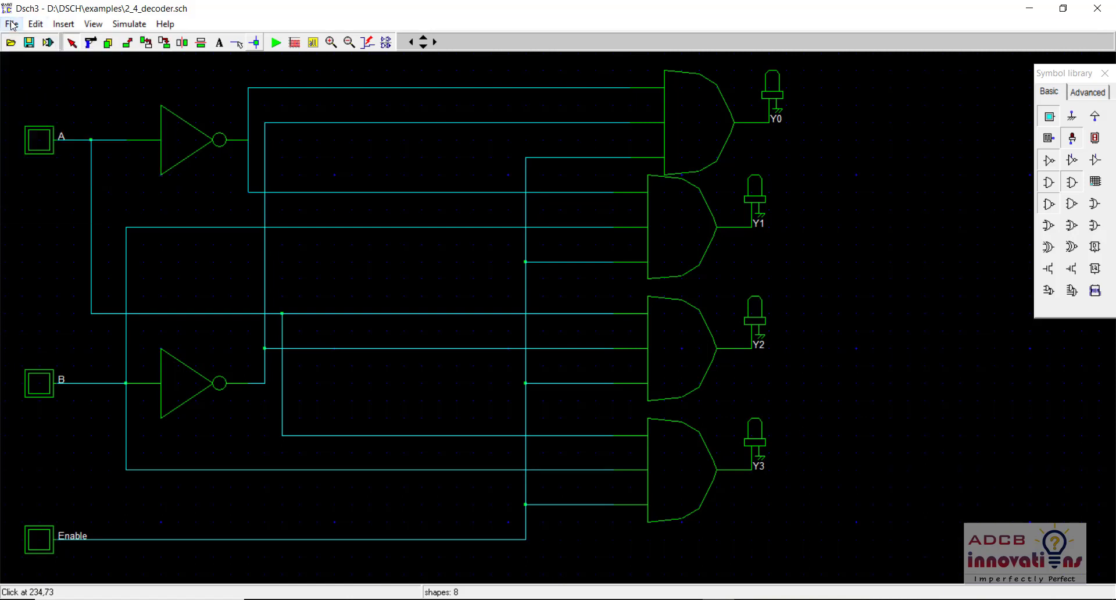
left_click(28, 45)
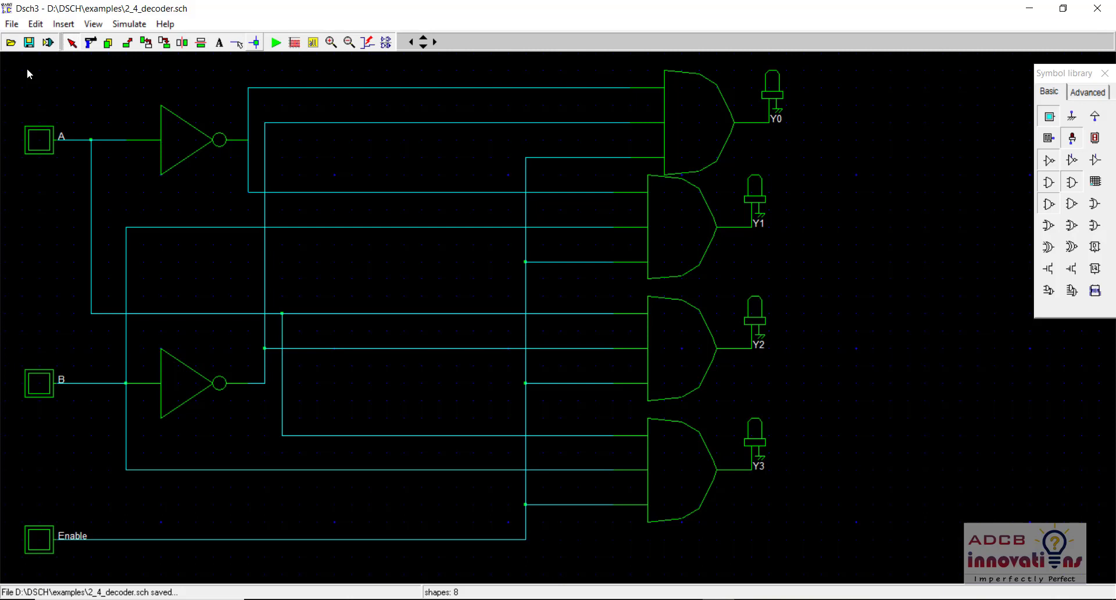
- Start converting the schematic to a new symbol, sort its pins in increasing order and widen the symbol body
left_click(11, 24)
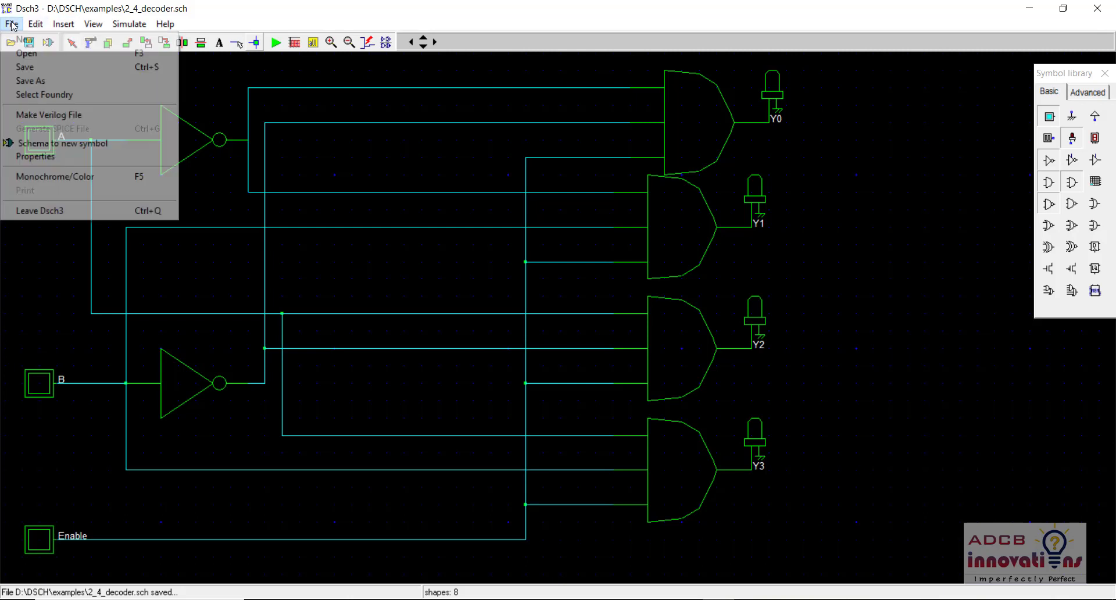
left_click(76, 147)
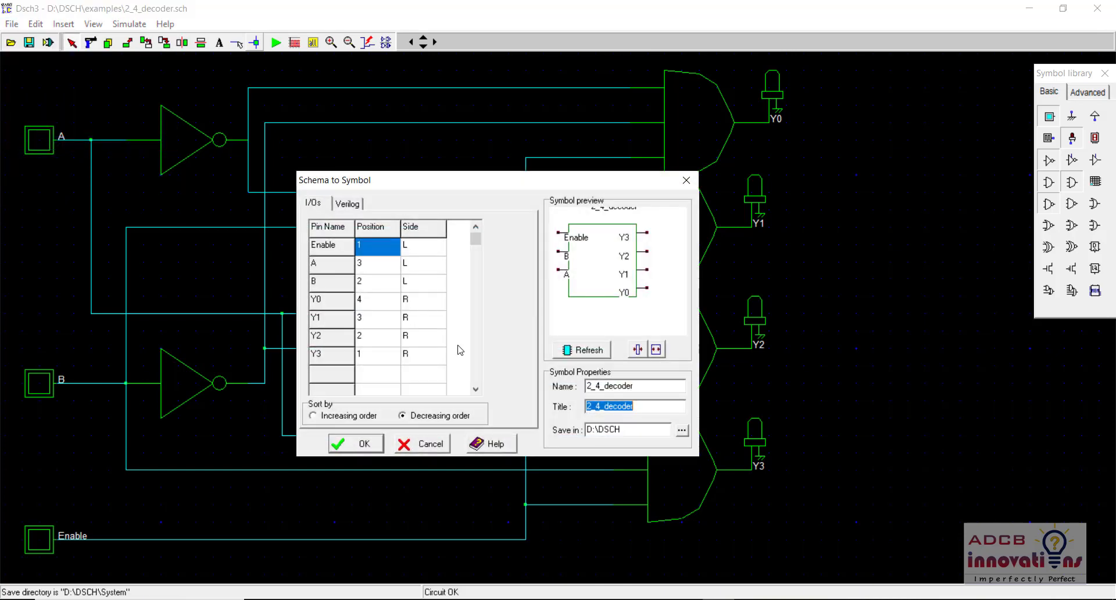
left_click(366, 415)
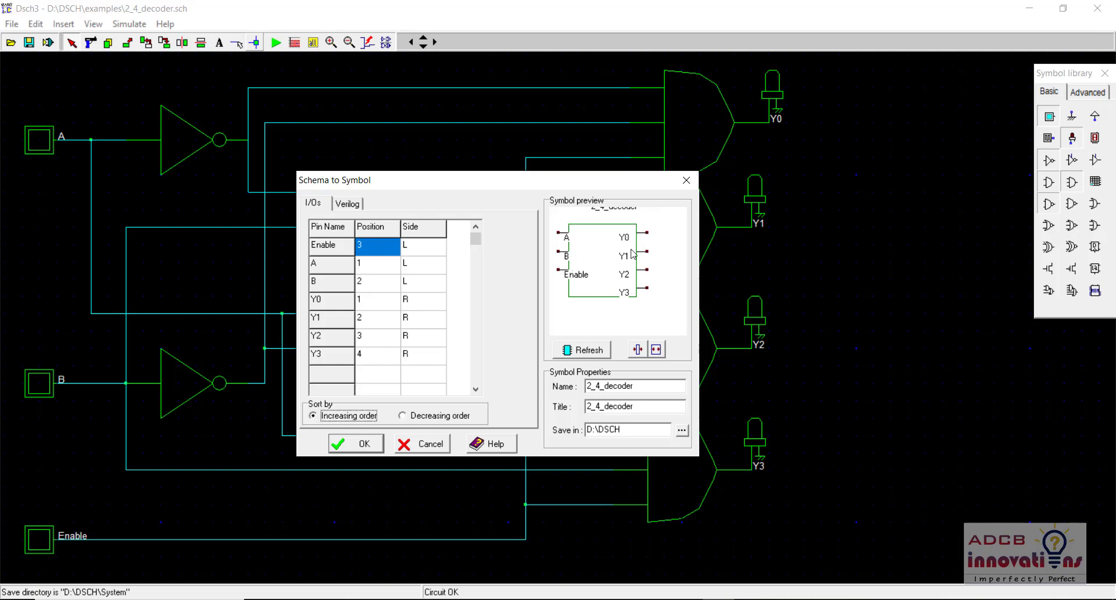
left_click(656, 349)
left_click(656, 349)
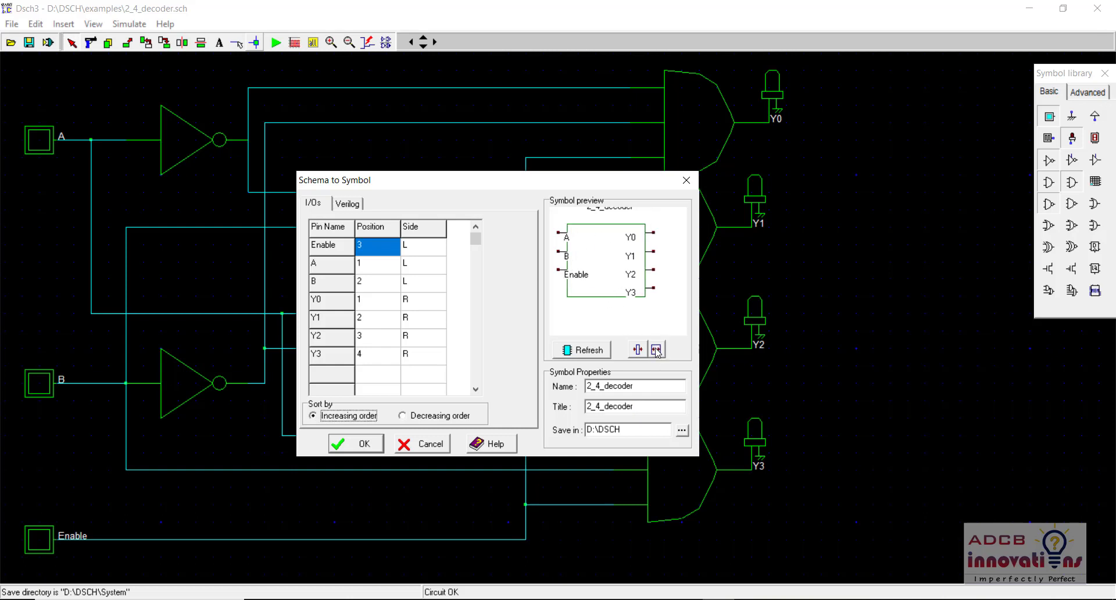
left_click(638, 350)
left_click(662, 349)
left_click(662, 349)
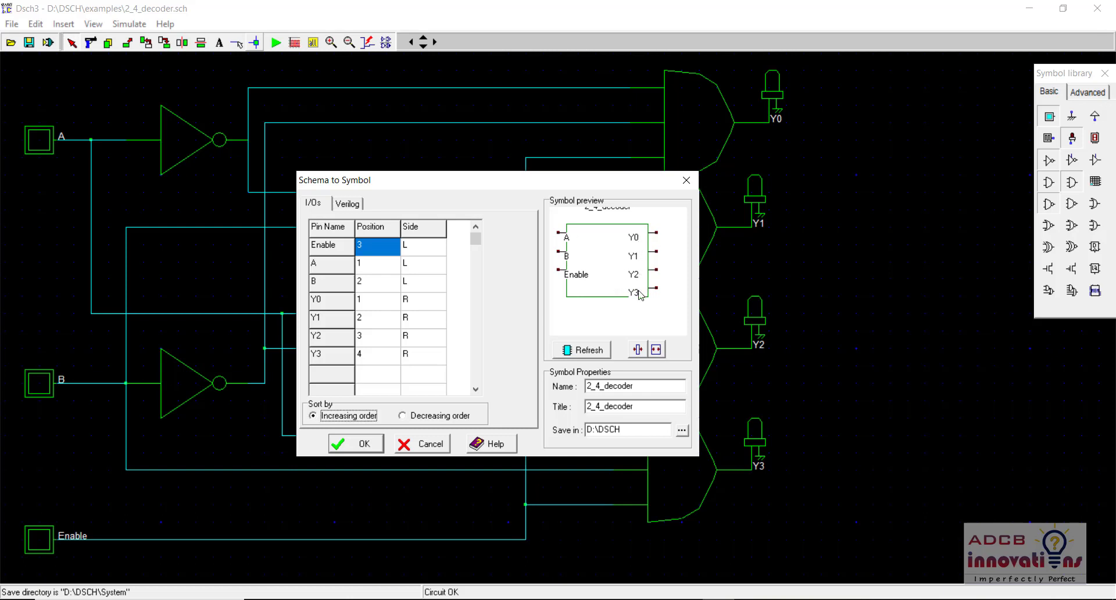
- Set the symbol's save directory to D:\DSCH\examples
left_click(682, 430)
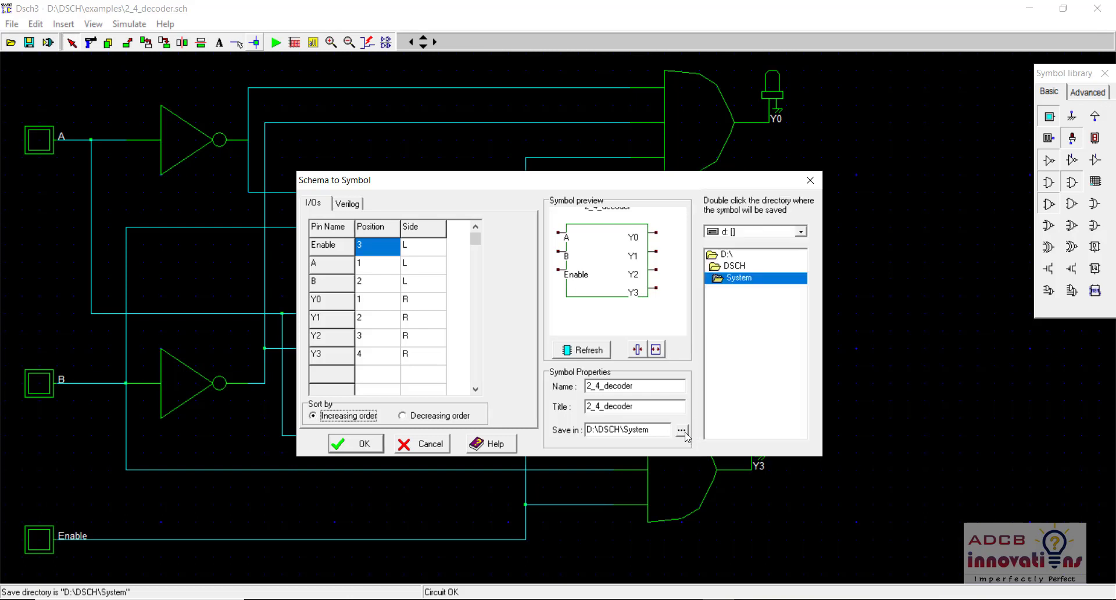
double_click(736, 267)
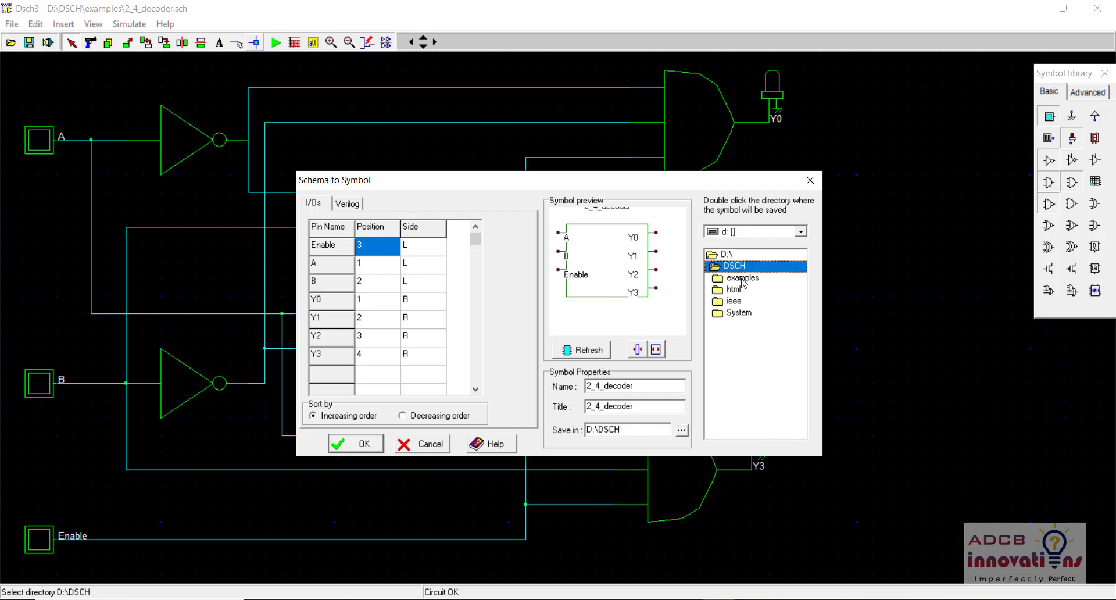
double_click(743, 278)
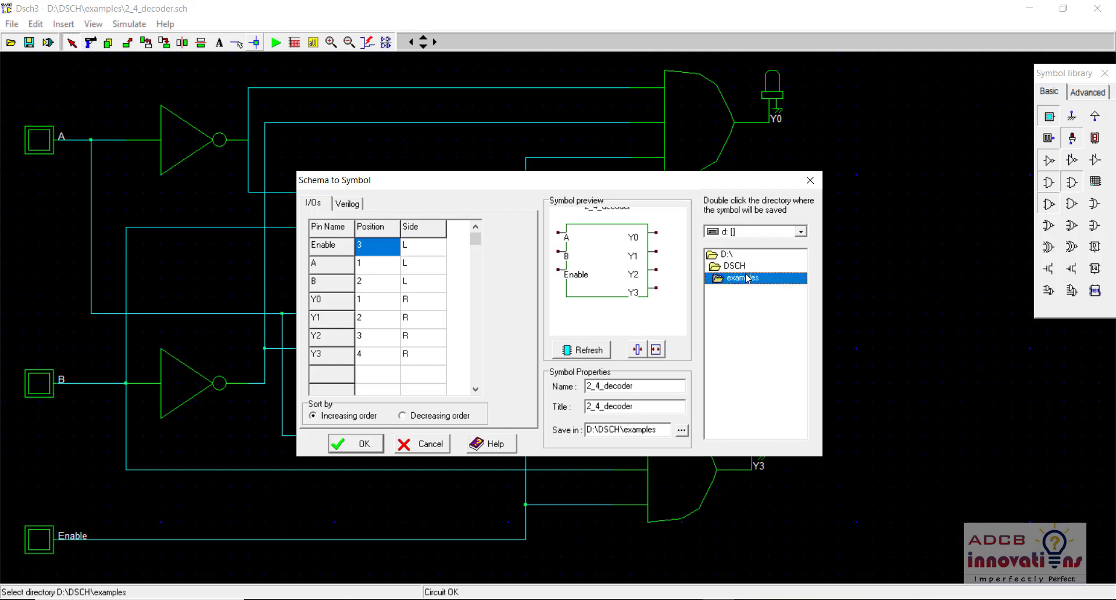
- Try the ieee and System folders as the symbol's save location, returning to the examples folder
double_click(743, 267)
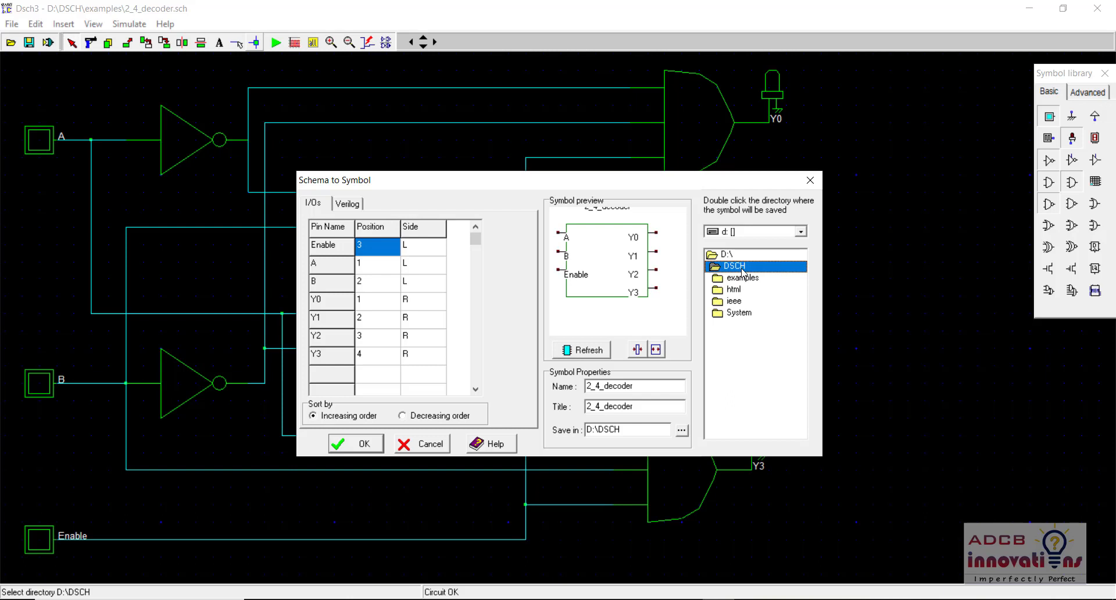
left_click(740, 302)
double_click(740, 302)
double_click(749, 267)
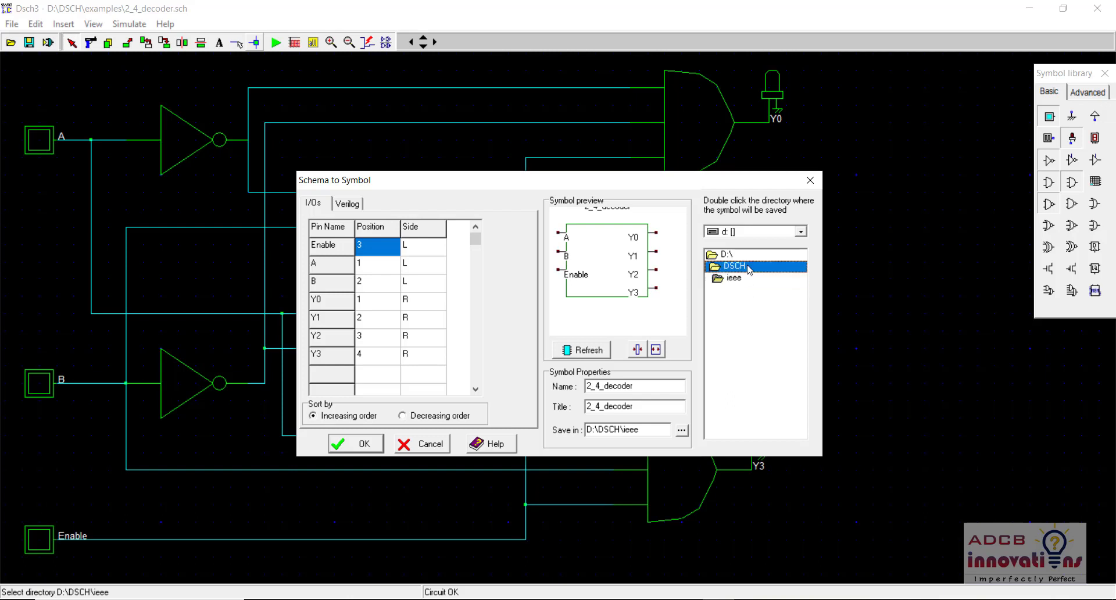
double_click(749, 313)
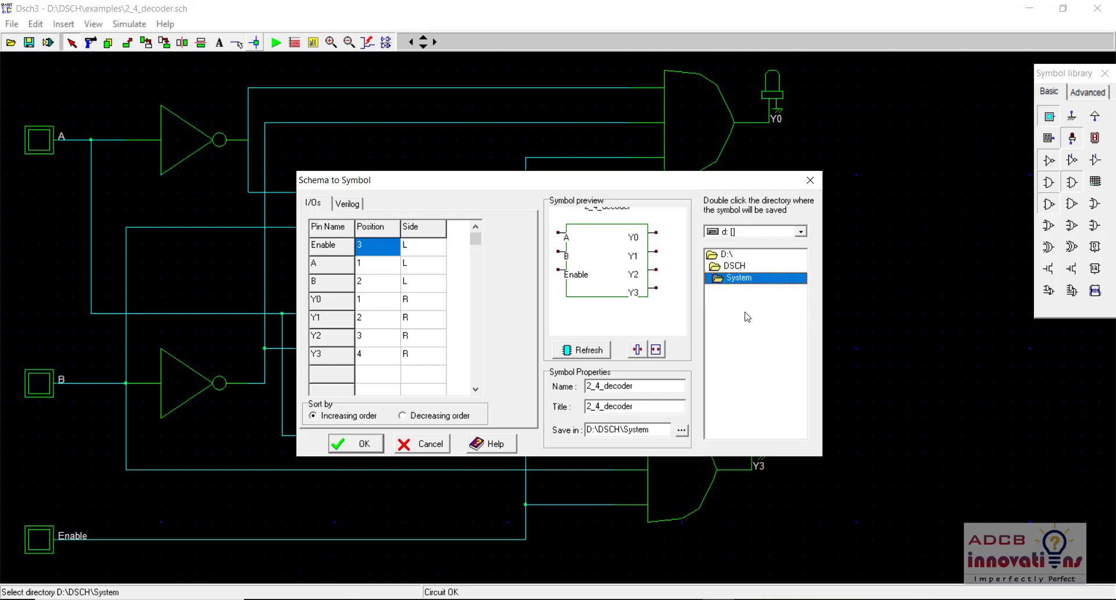
left_click(747, 269)
double_click(748, 269)
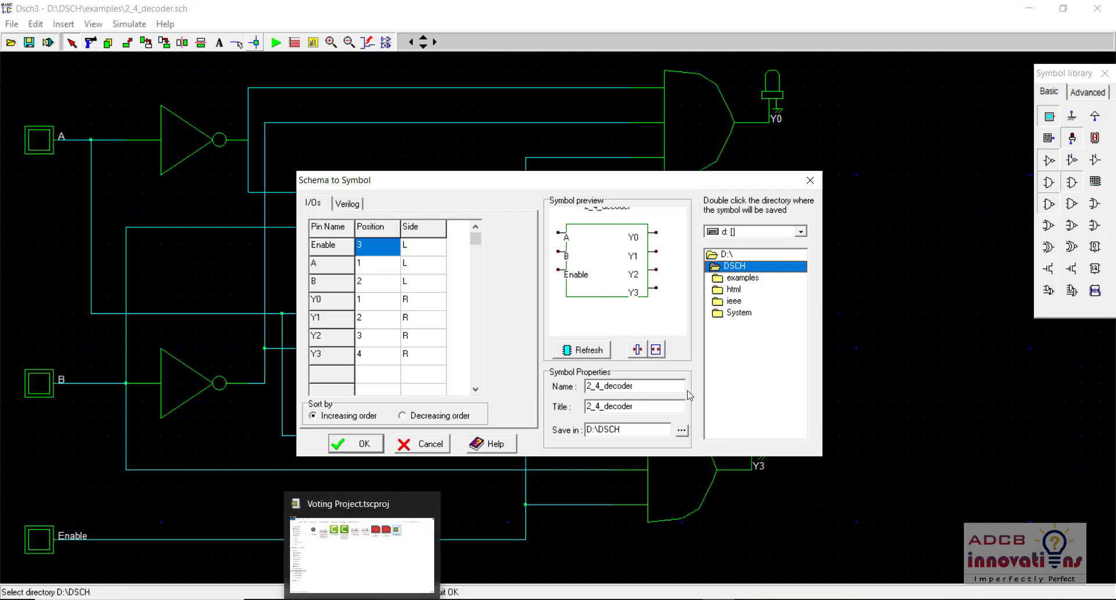
double_click(765, 280)
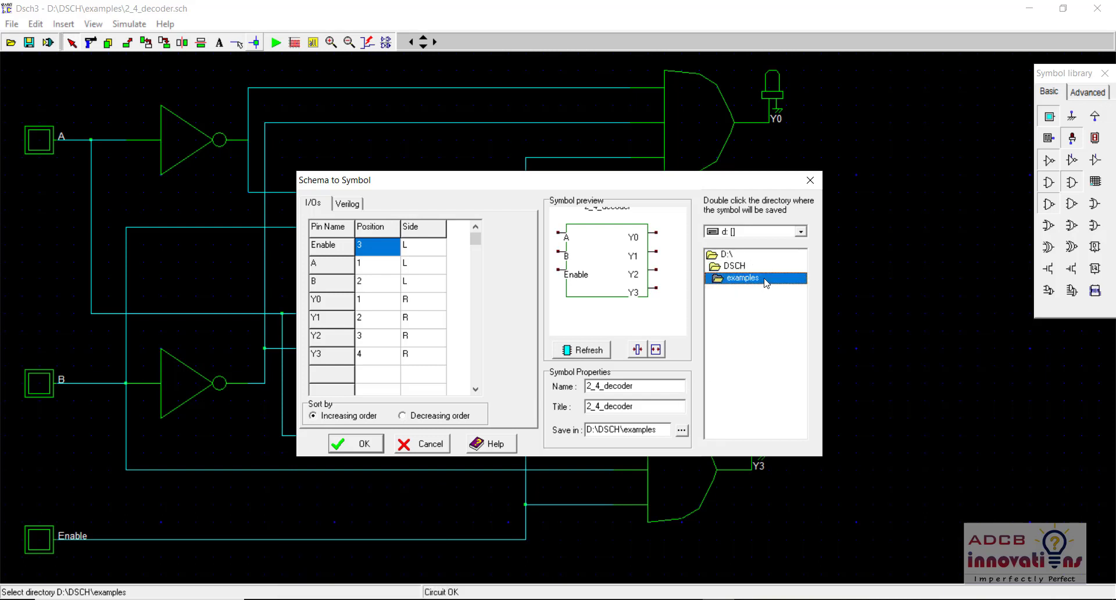
double_click(759, 269)
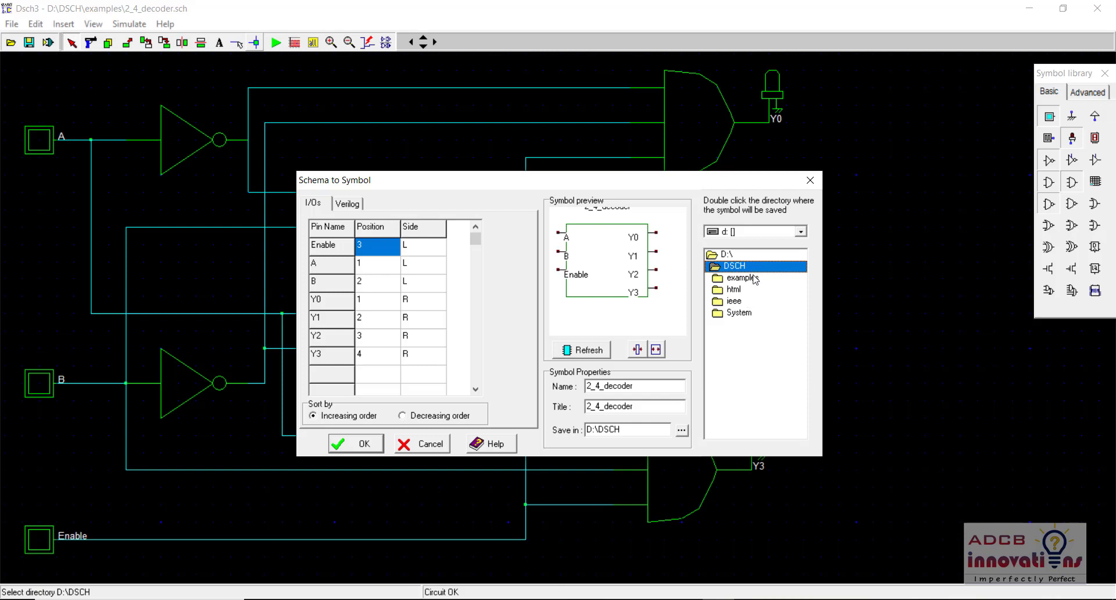
double_click(755, 280)
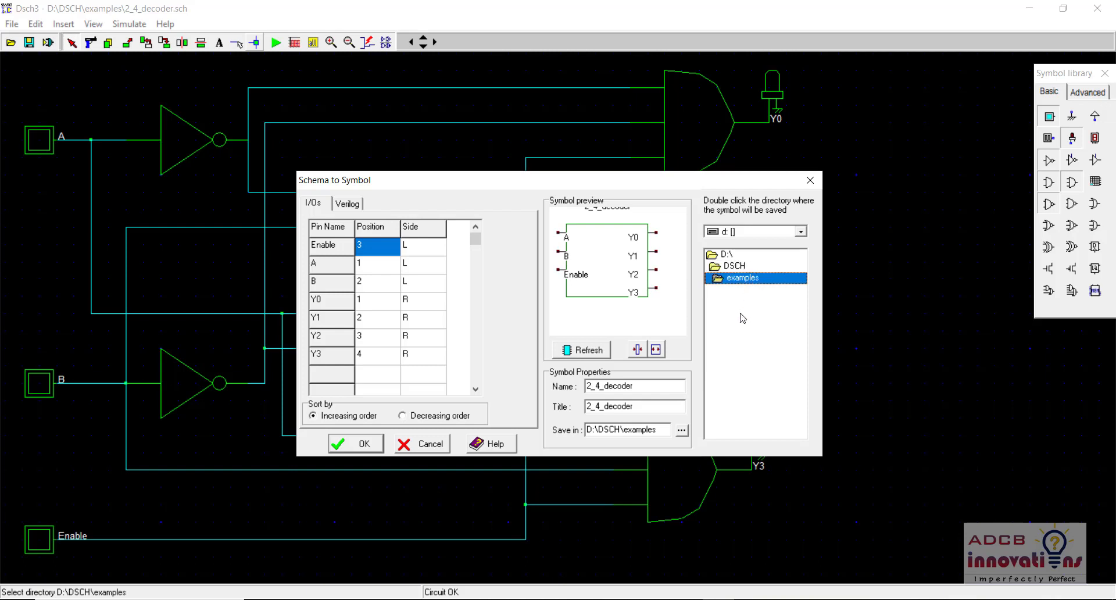
- Name the symbol 2_4_decoder_symbol and generate it from the schematic
left_click(657, 384)
type("_symbol")
left_click(353, 445)
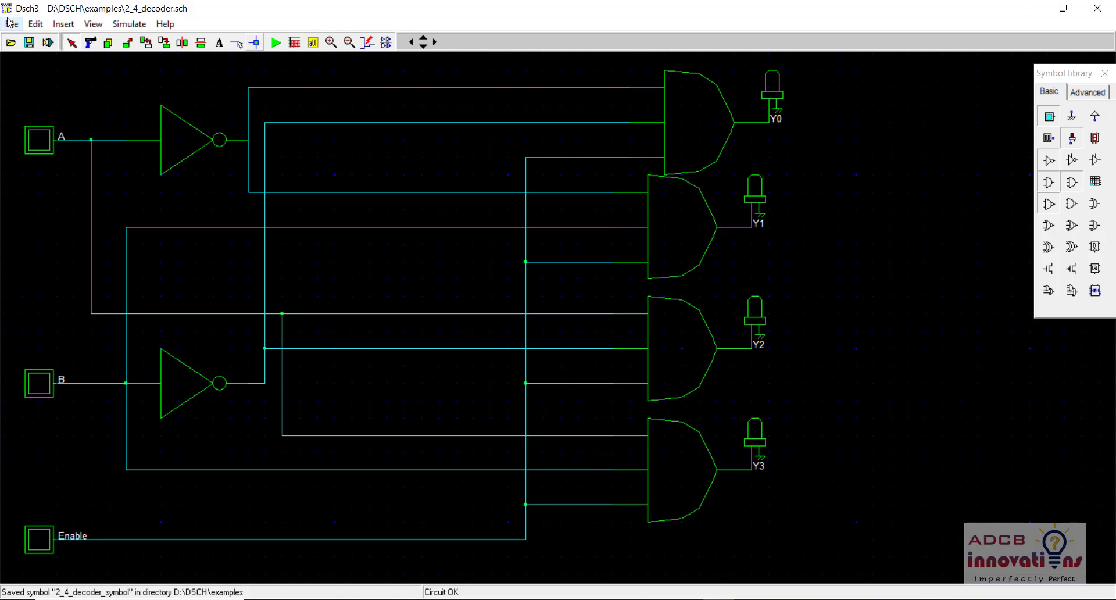
- Start a new schematic and open the symbol file c22_4_decoder_symbol.sym from the examples folder
left_click(10, 23)
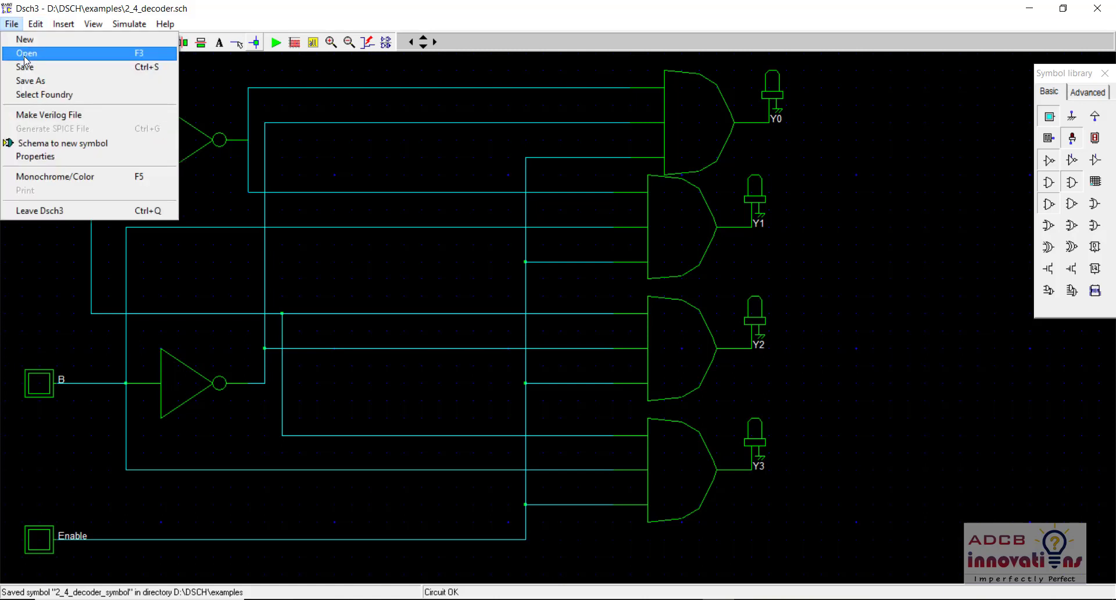
left_click(25, 39)
left_click(4, 24)
left_click(23, 52)
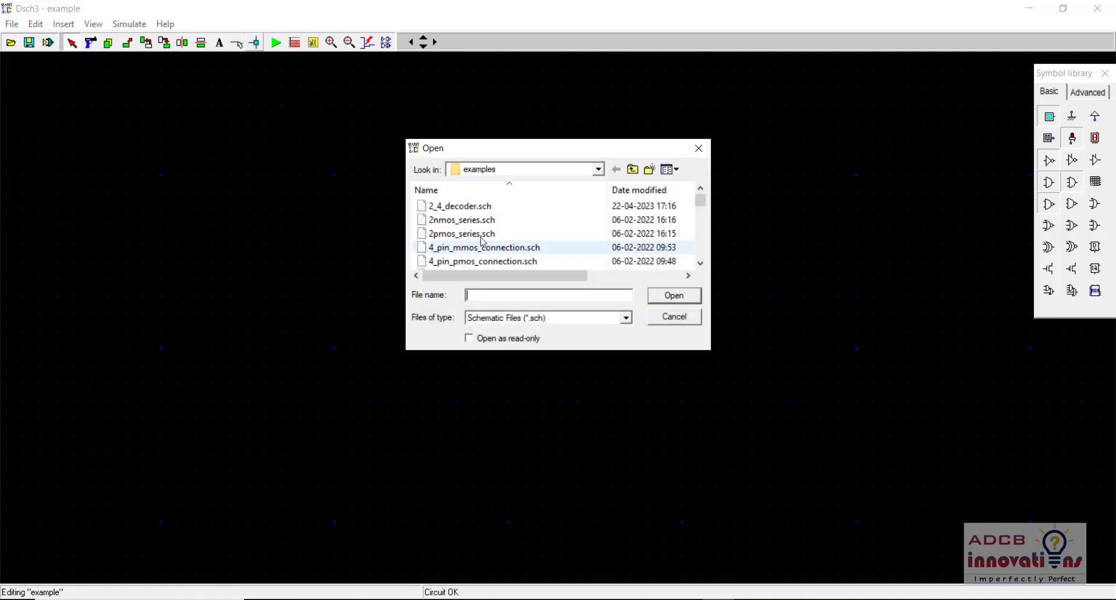
left_click_drag(705, 204, 705, 206)
left_click(626, 318)
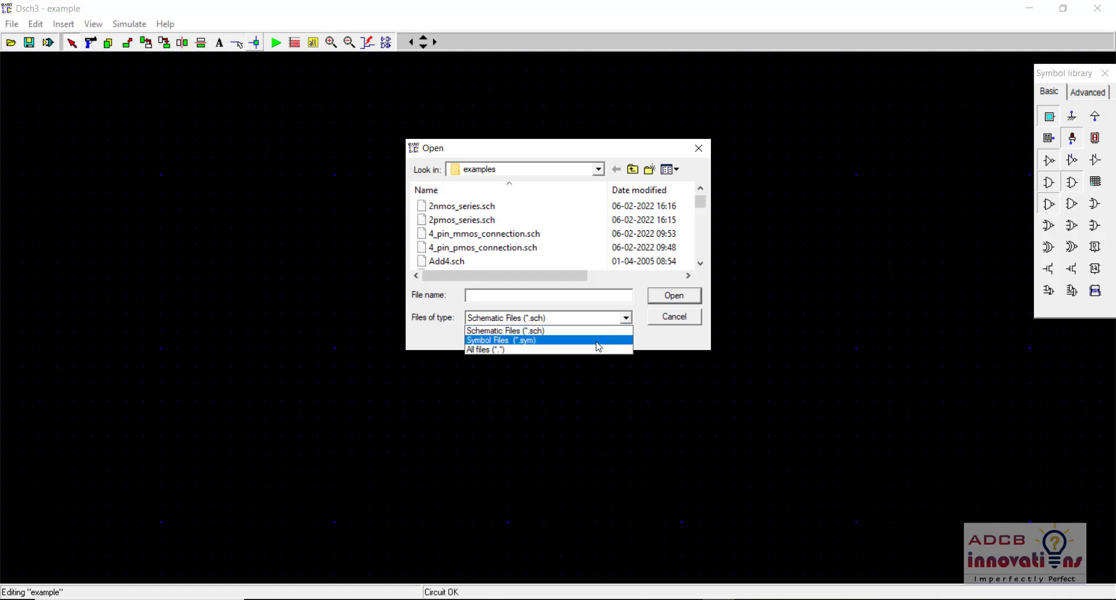
left_click(597, 342)
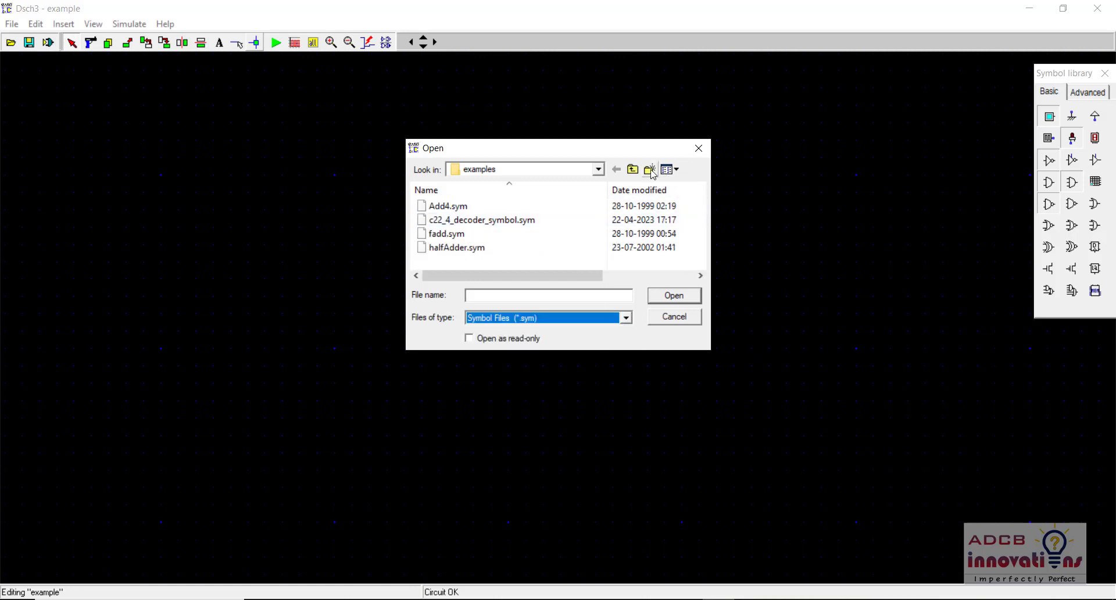
left_click(632, 169)
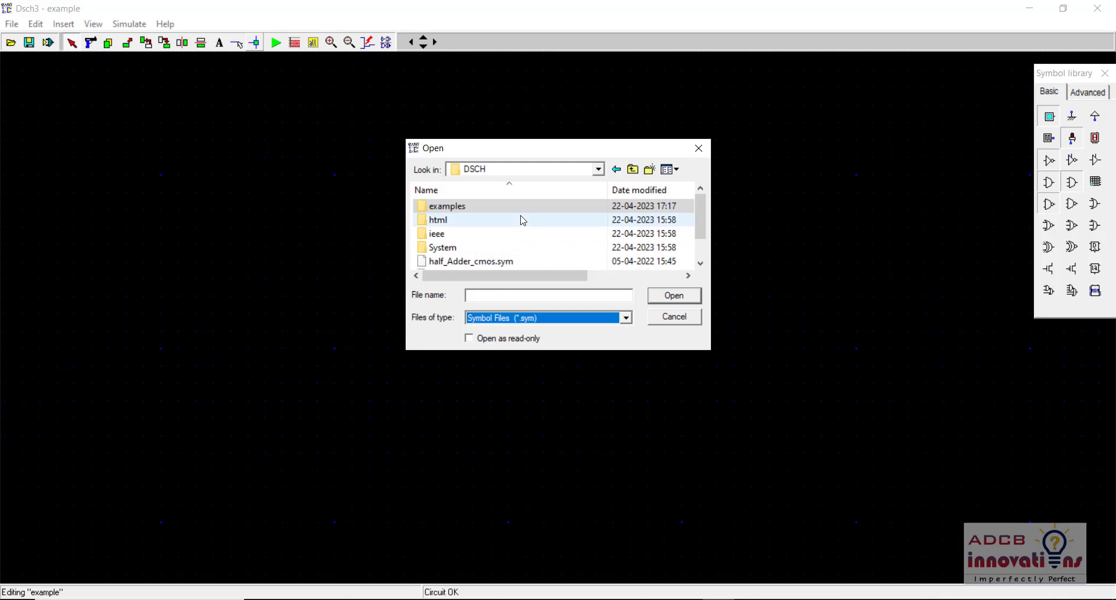
double_click(524, 208)
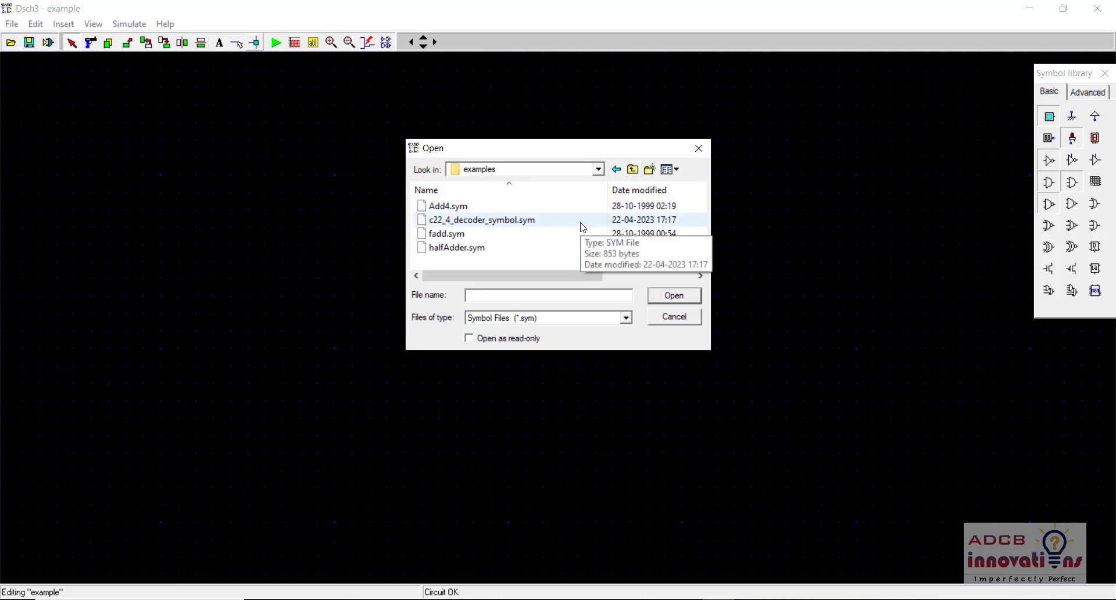
double_click(452, 221)
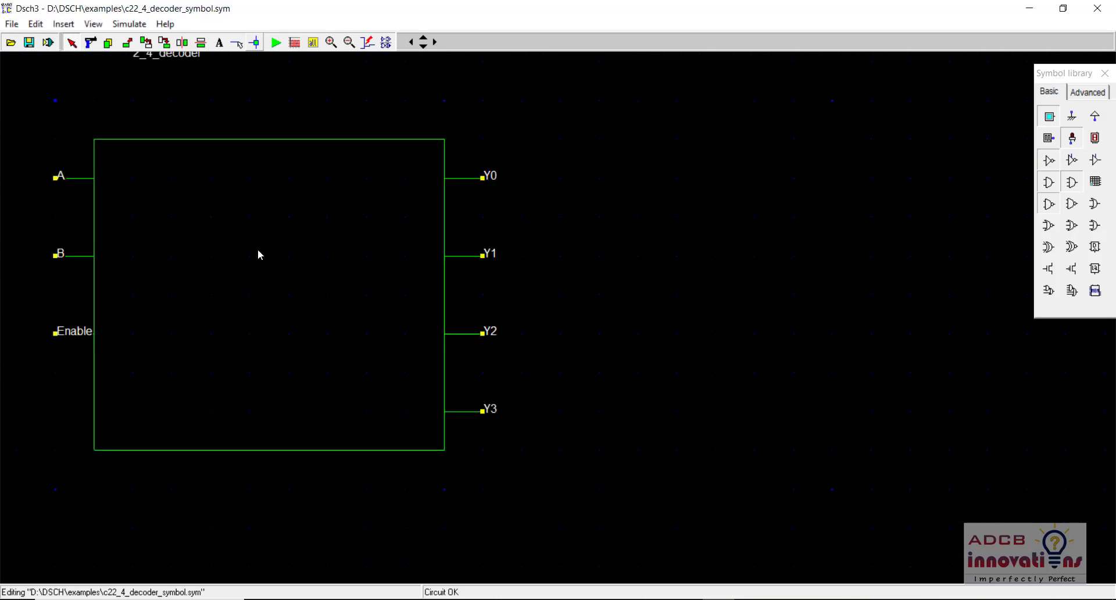
- Move the decoder symbol to the middle of the canvas and attach input buttons to its A, B and Enable pins
left_click_drag(312, 299, 606, 331)
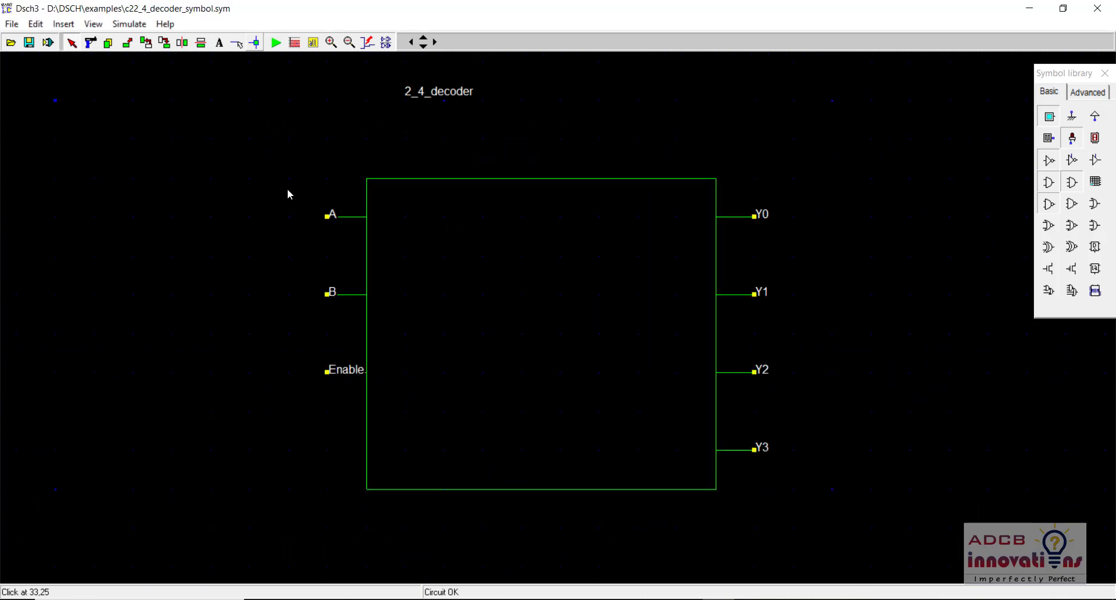
left_click(1050, 119)
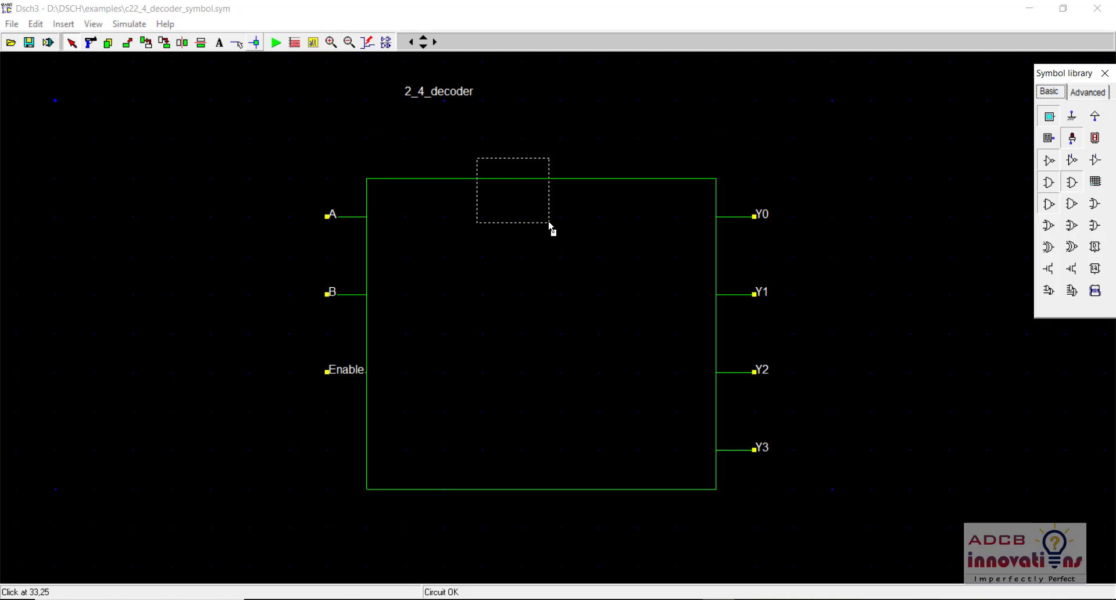
left_click(325, 249)
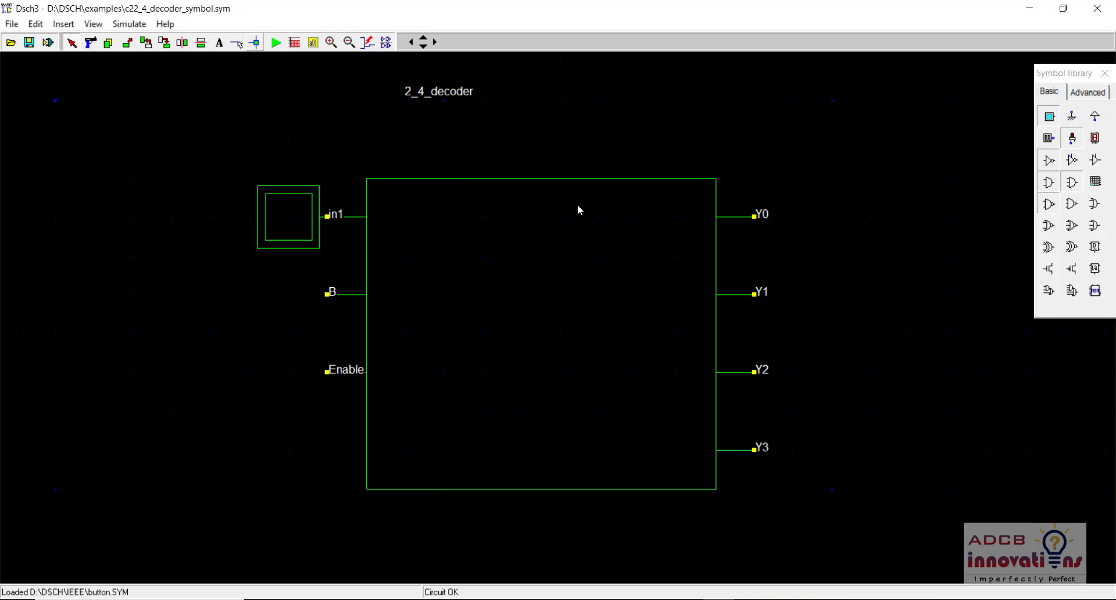
left_click(1056, 114)
left_click(331, 330)
left_click(1049, 116)
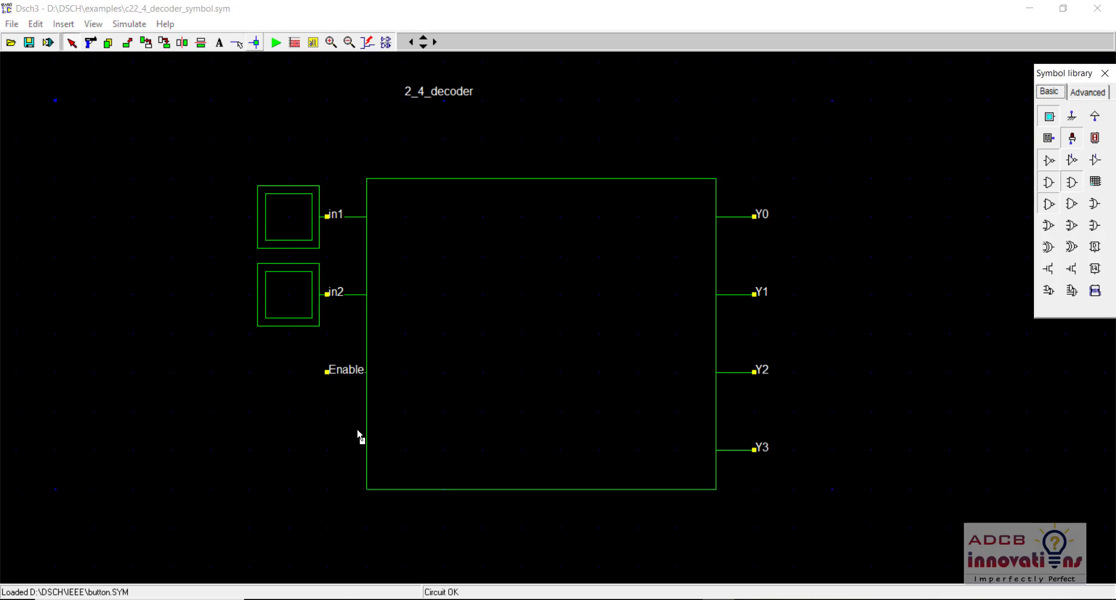
left_click(330, 407)
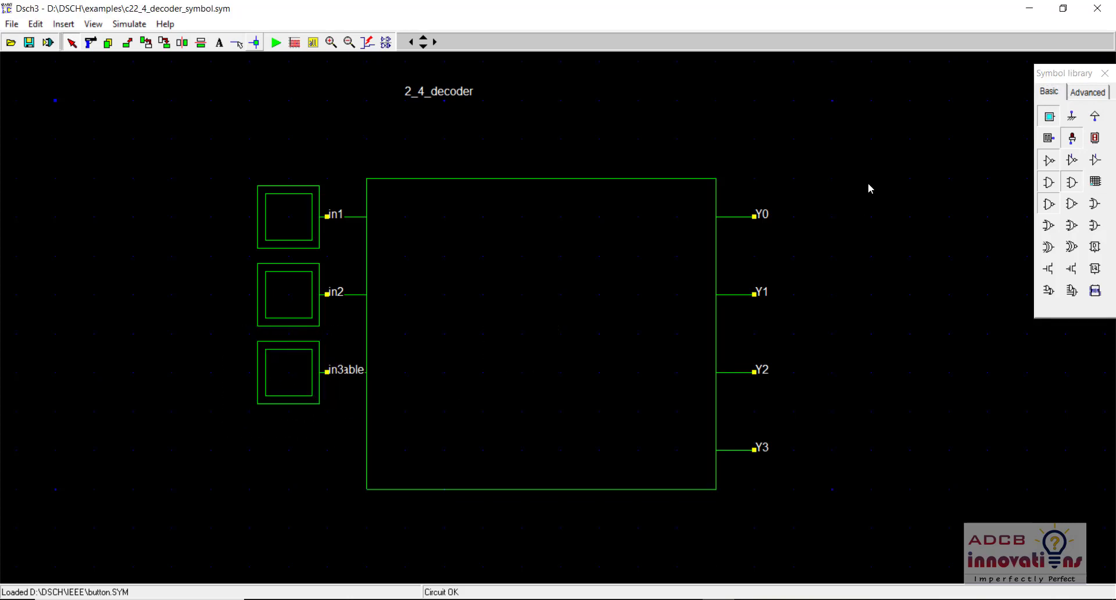
- Attach an output light to each of the symbol's Y0, Y1, Y2 and Y3 pins
left_click(1073, 139)
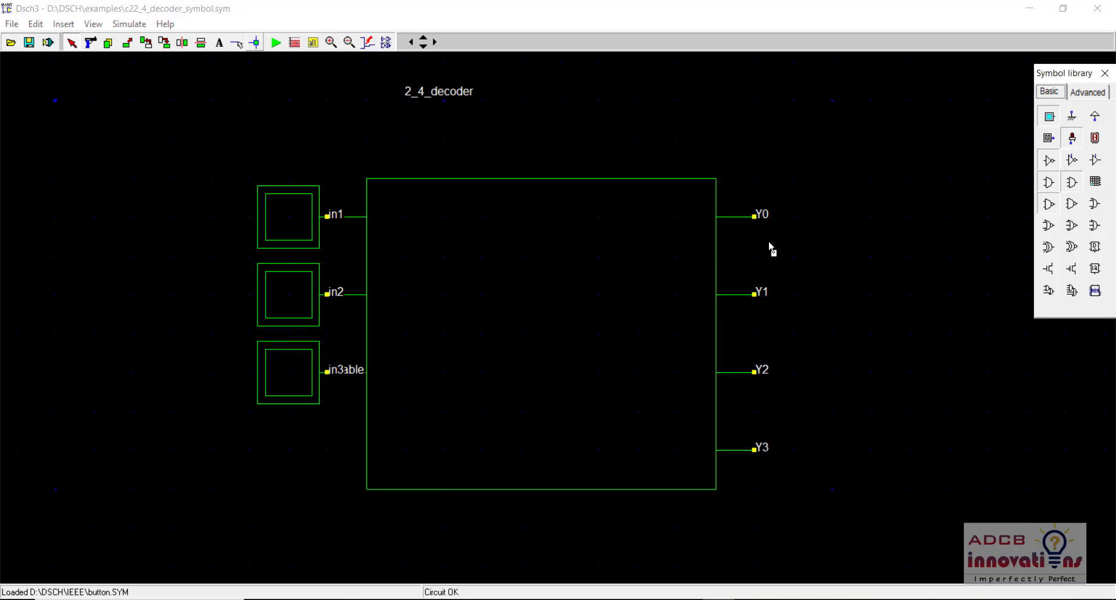
left_click(805, 226)
left_click(1073, 138)
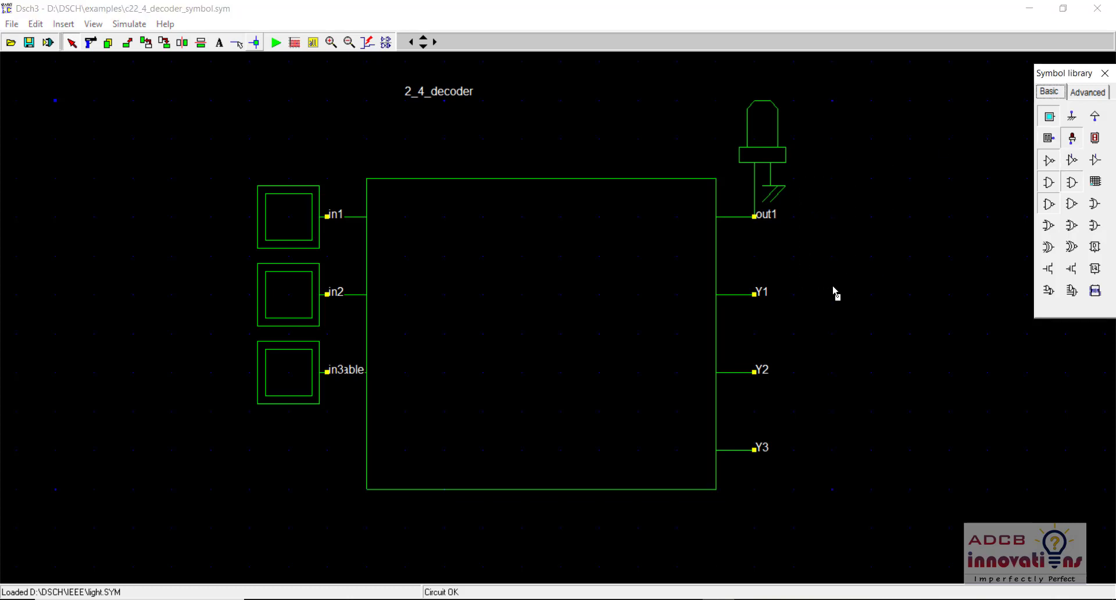
left_click(787, 300)
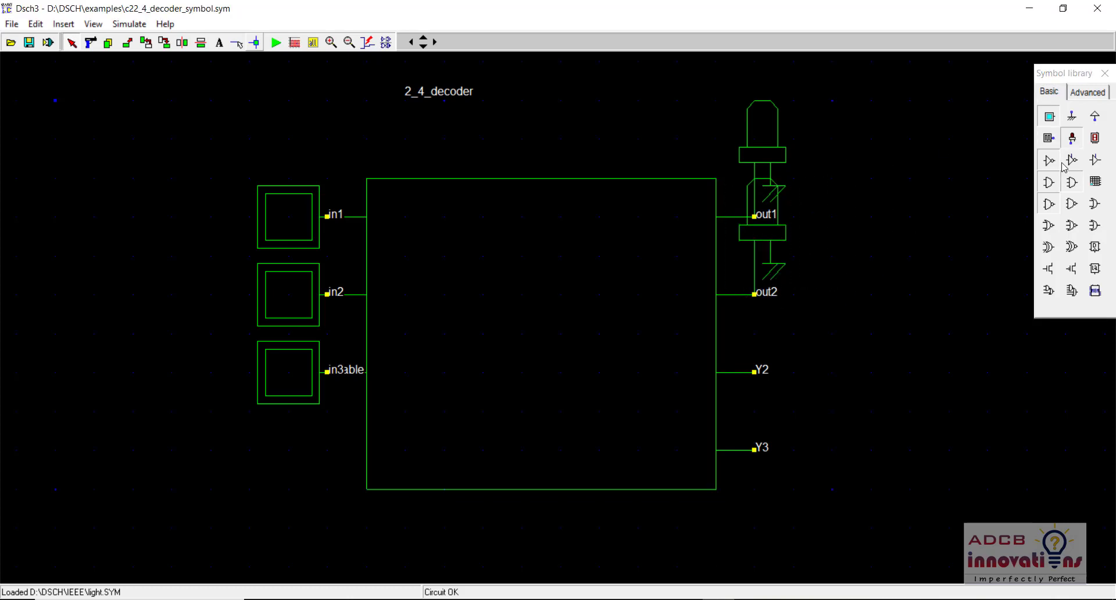
left_click(1073, 138)
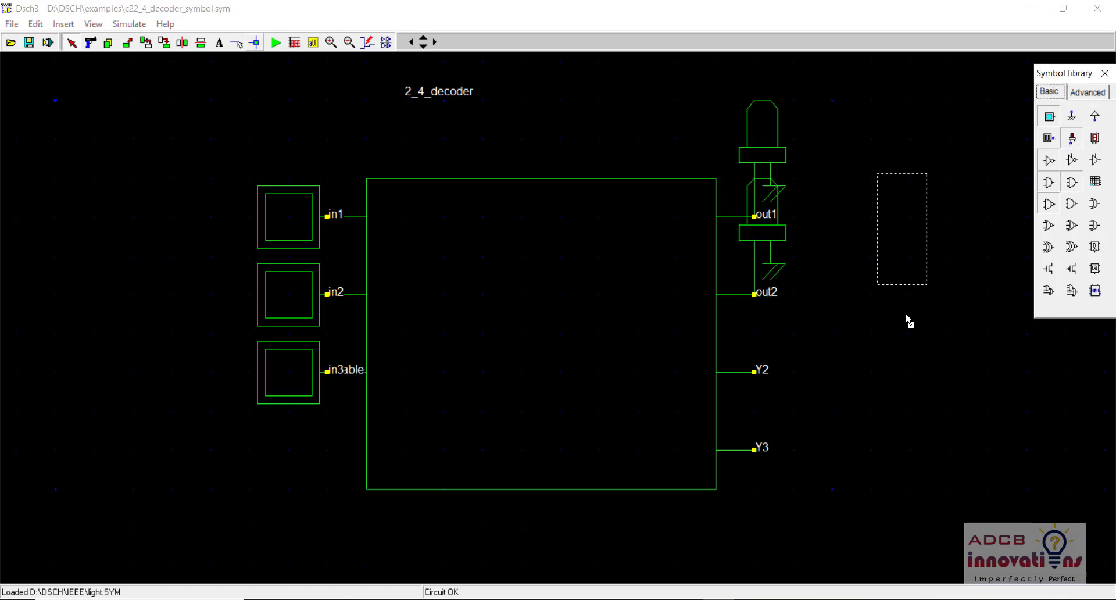
left_click(801, 378)
left_click(1073, 138)
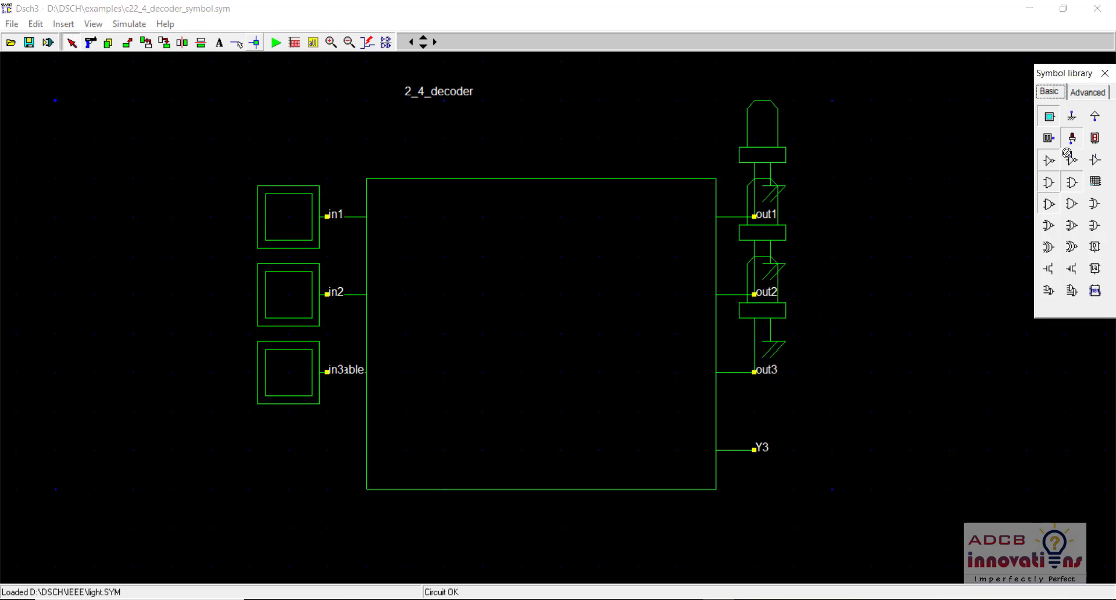
left_click(803, 457)
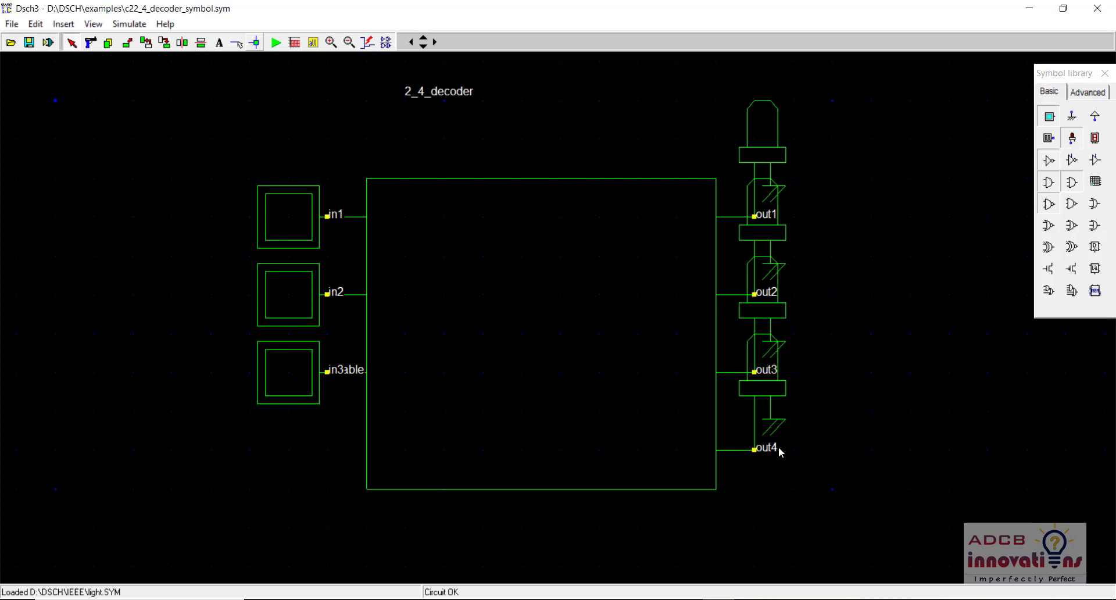
- Simulate the decoder symbol, switching the in3, in2 and in1 buttons on and off again, and stop the simulation
left_click(275, 42)
left_click(293, 360)
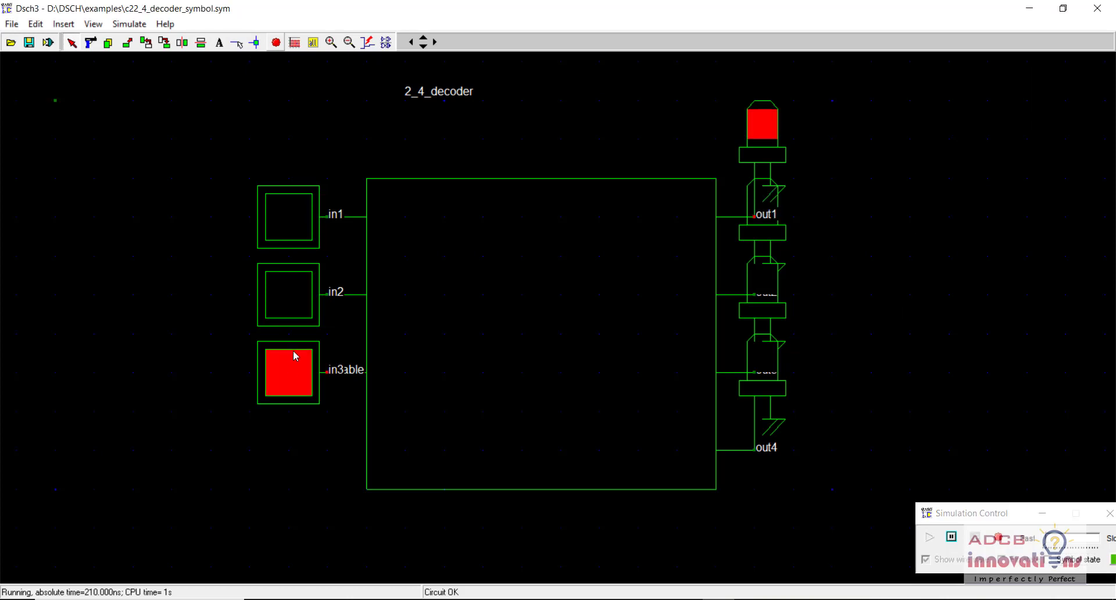
left_click(297, 277)
left_click(296, 221)
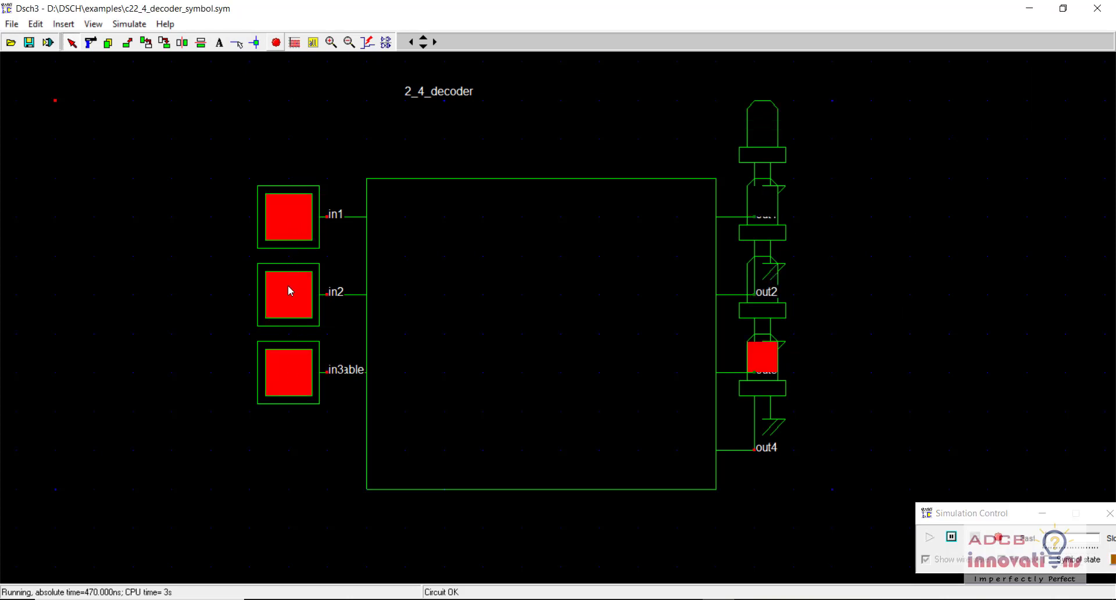
left_click(290, 291)
left_click(282, 234)
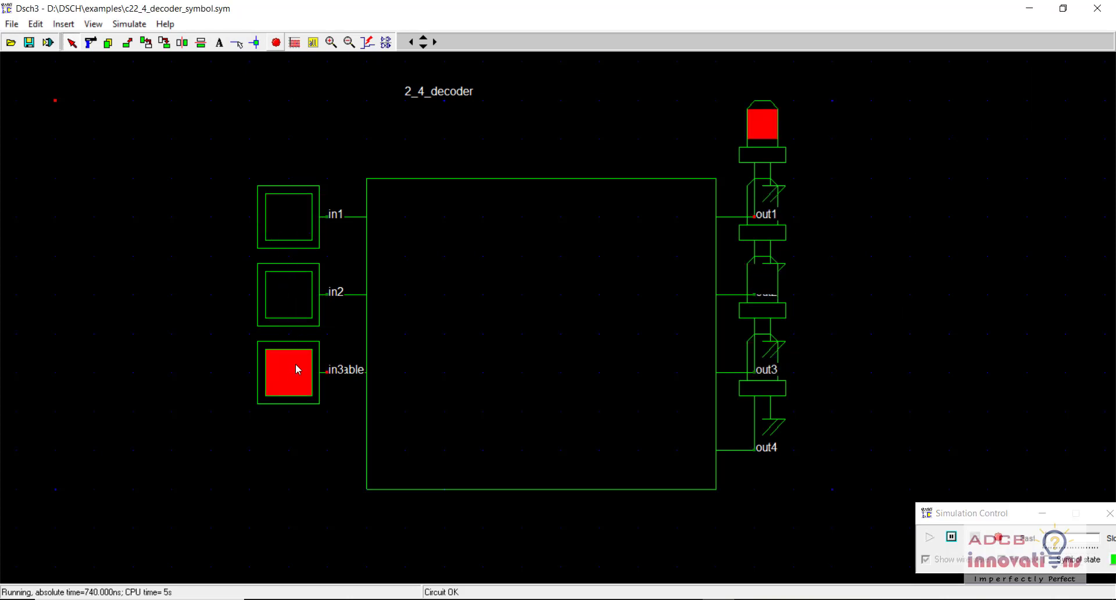
left_click(297, 370)
left_click(276, 42)
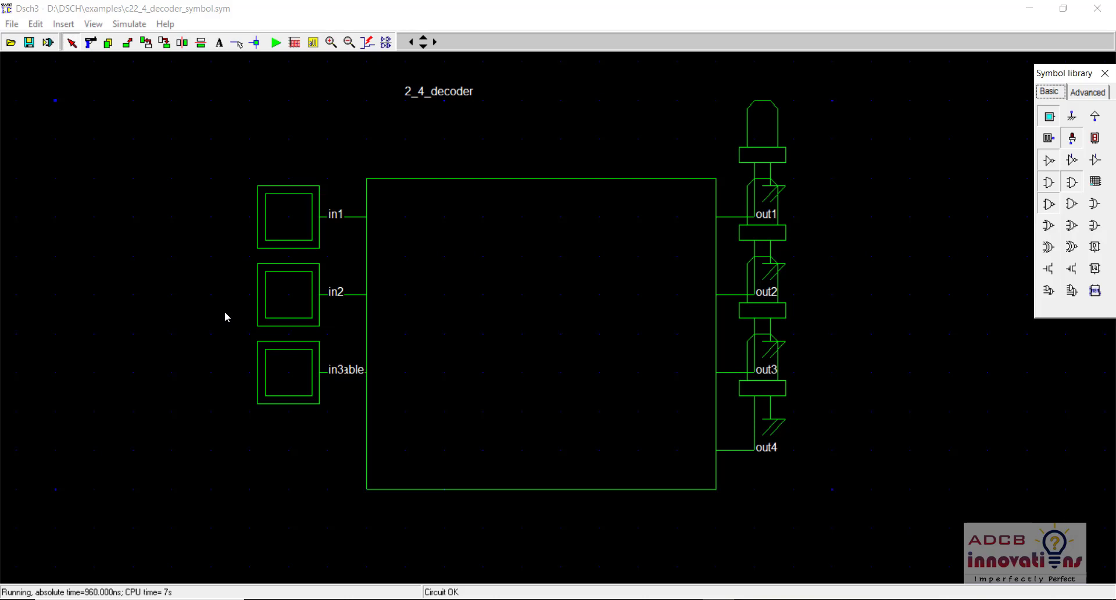
left_click(286, 380)
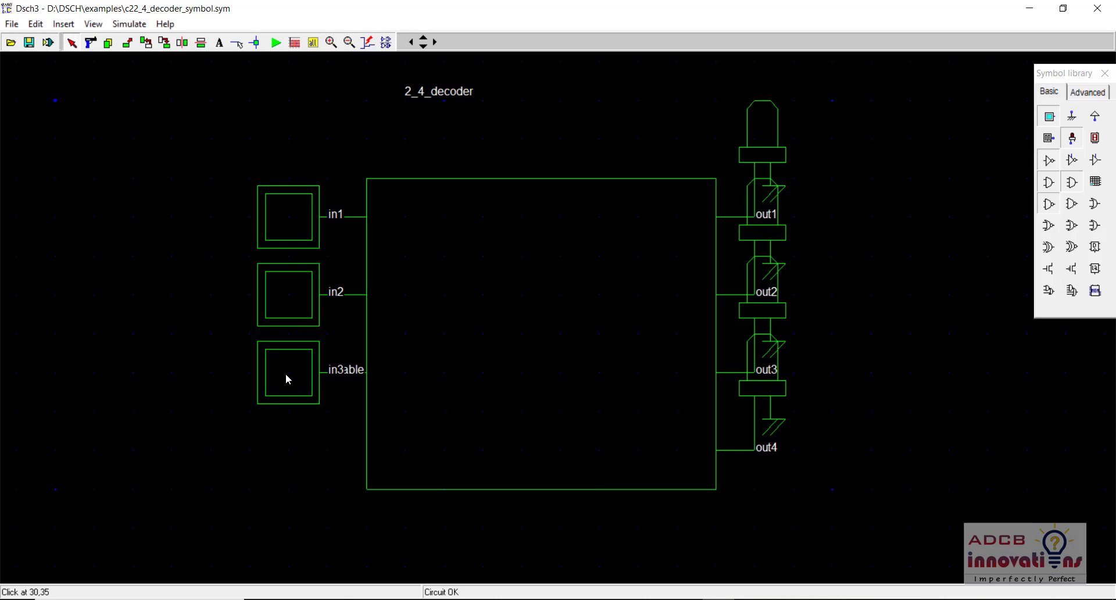